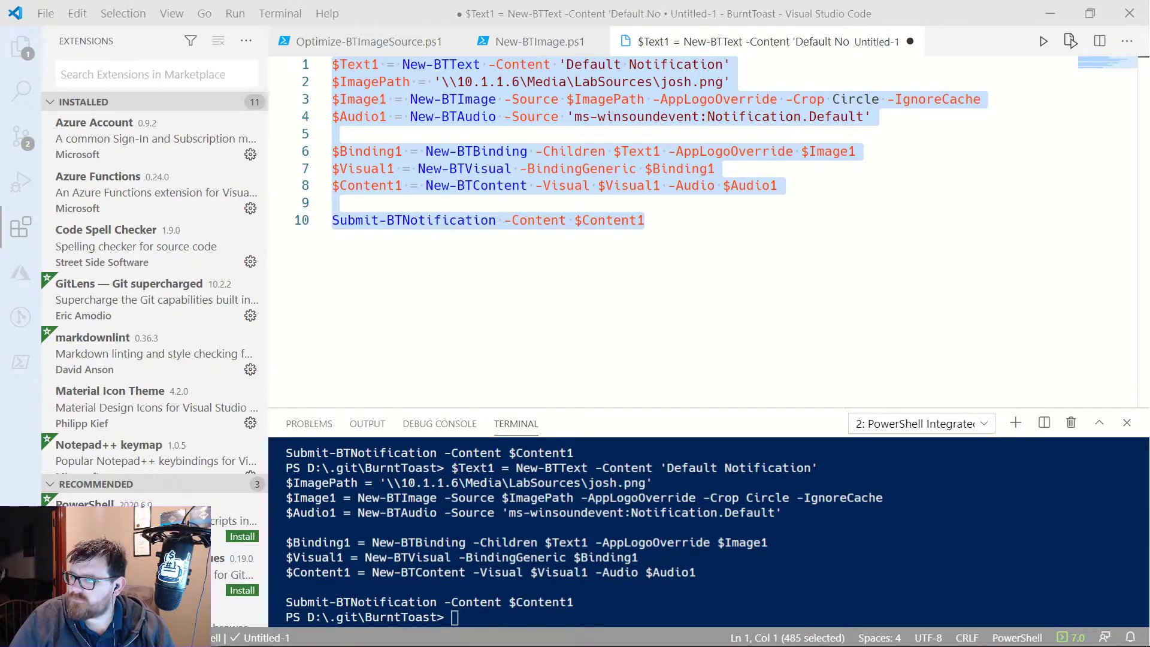
Switch to the Azure portal and create a resource group named rg-LiveStreamTesting in the (Asia Pacific) Australia East region.
key("alt+Tab")
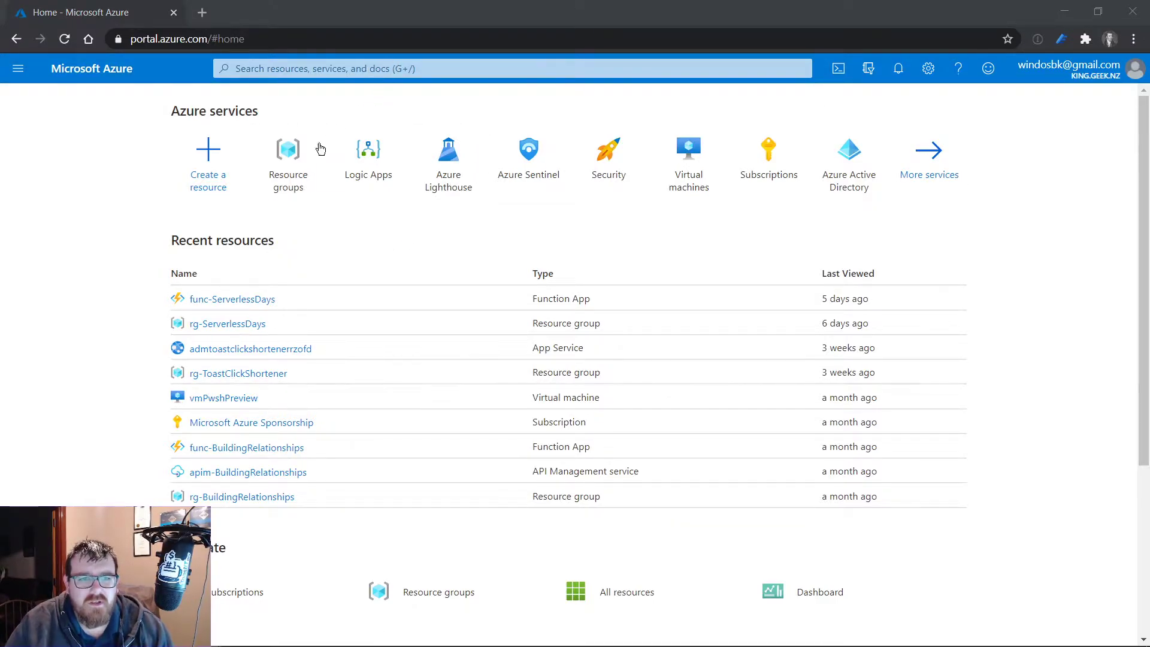
left_click(290, 150)
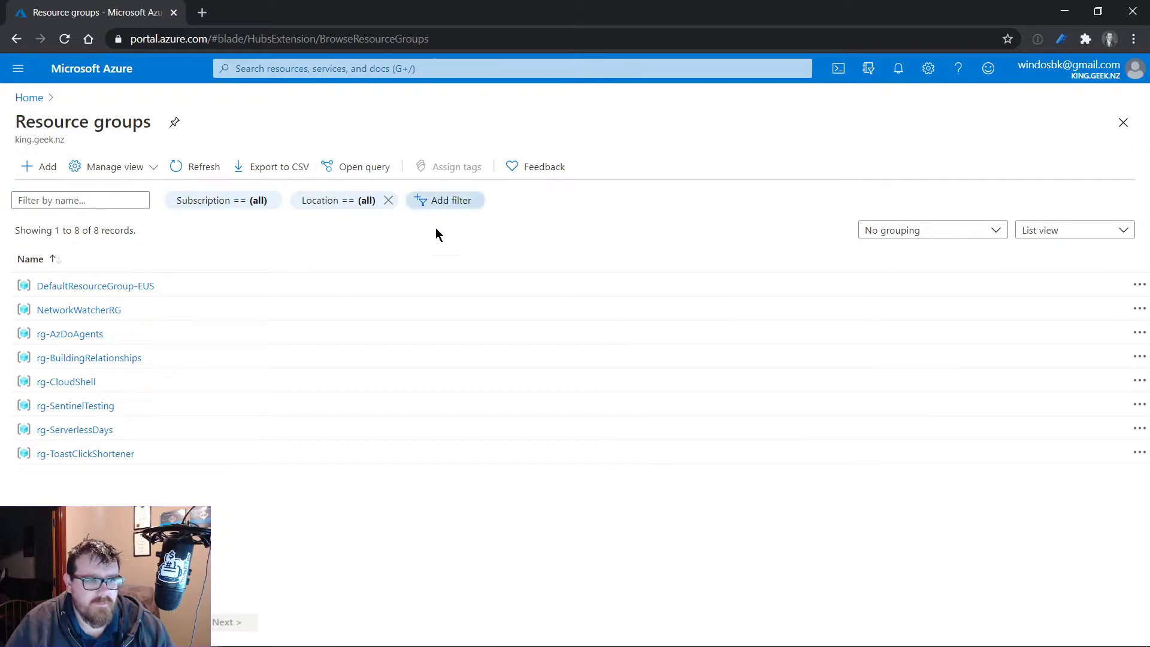
left_click(42, 171)
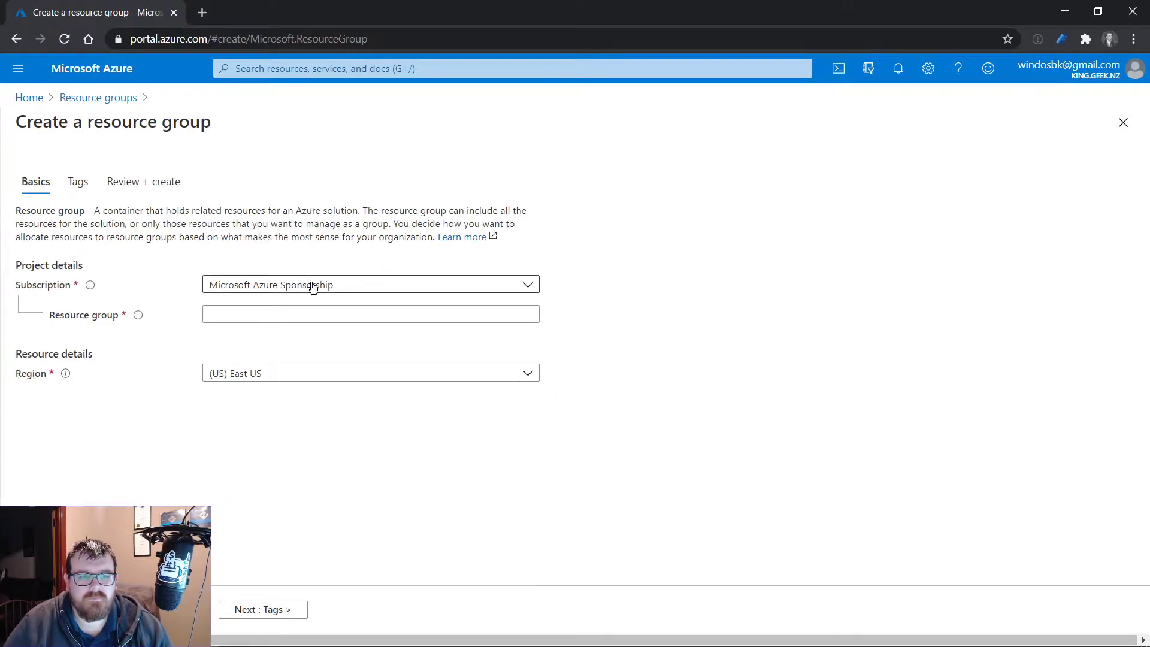
left_click(340, 316)
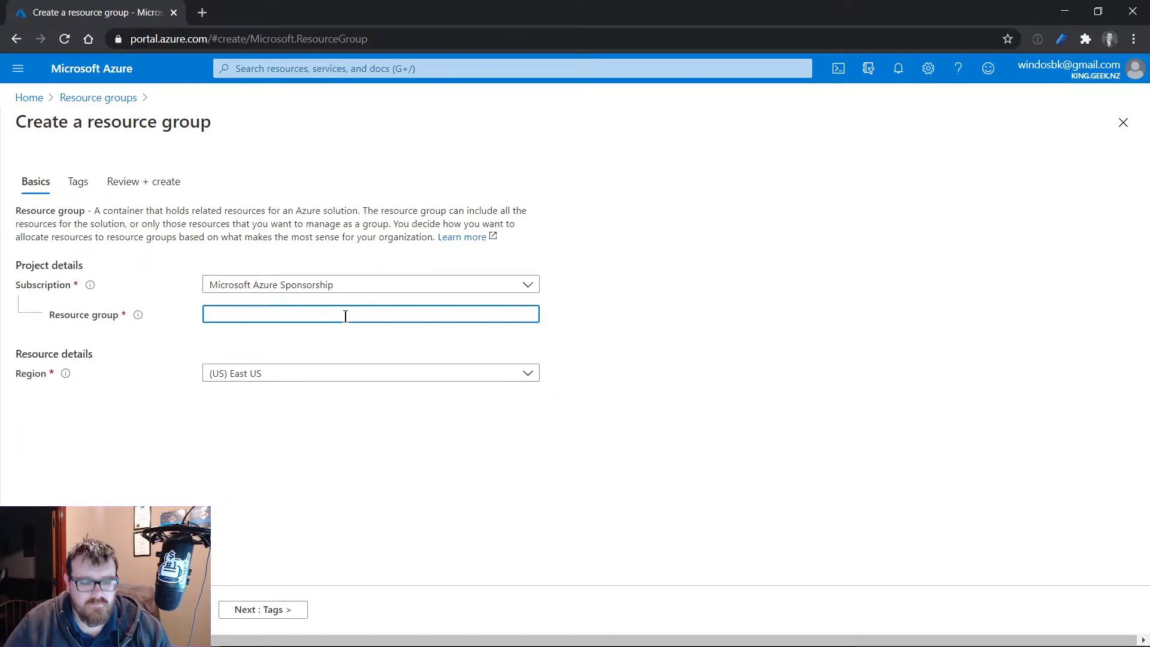
type("rg-LiveStream")
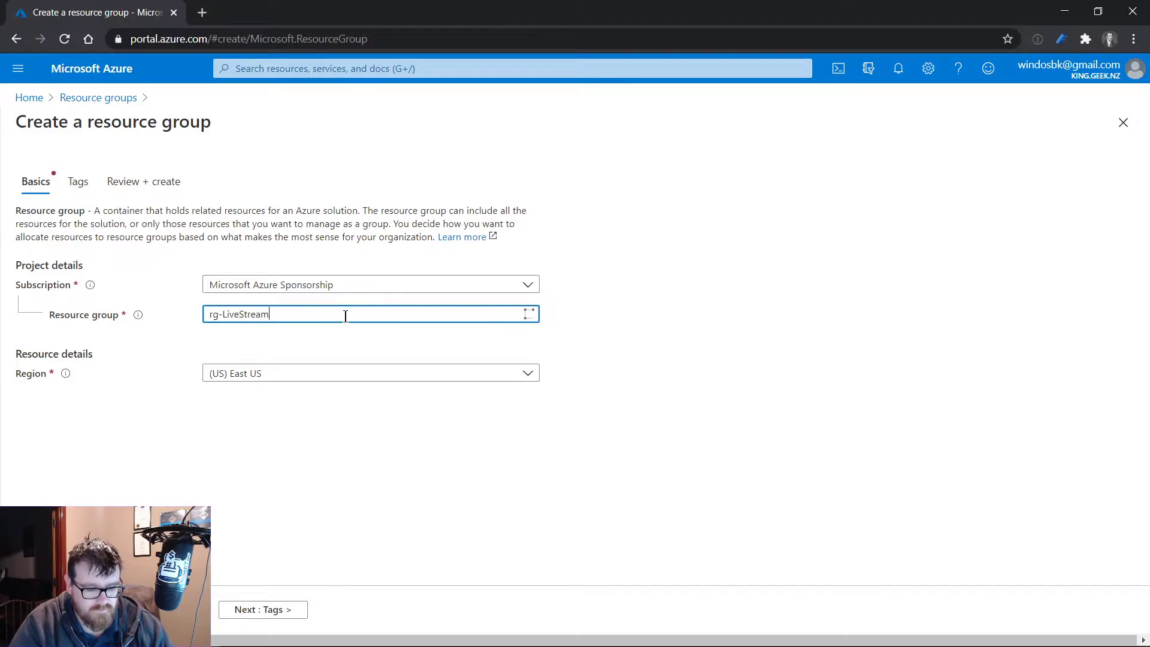
type("Testing")
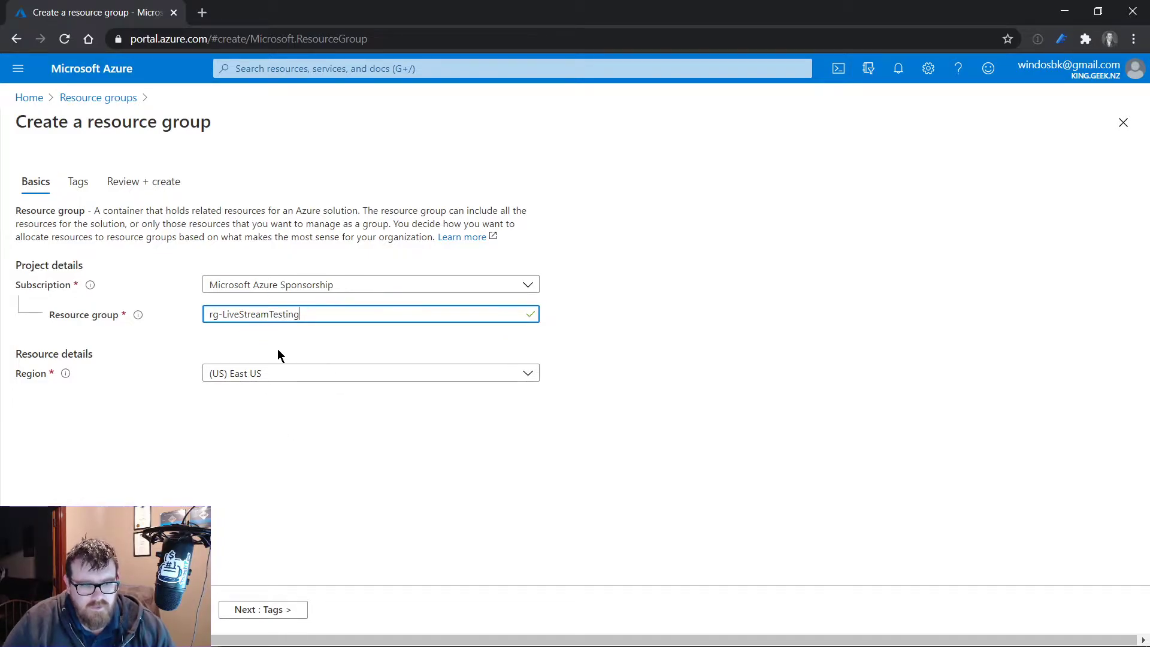
left_click(277, 372)
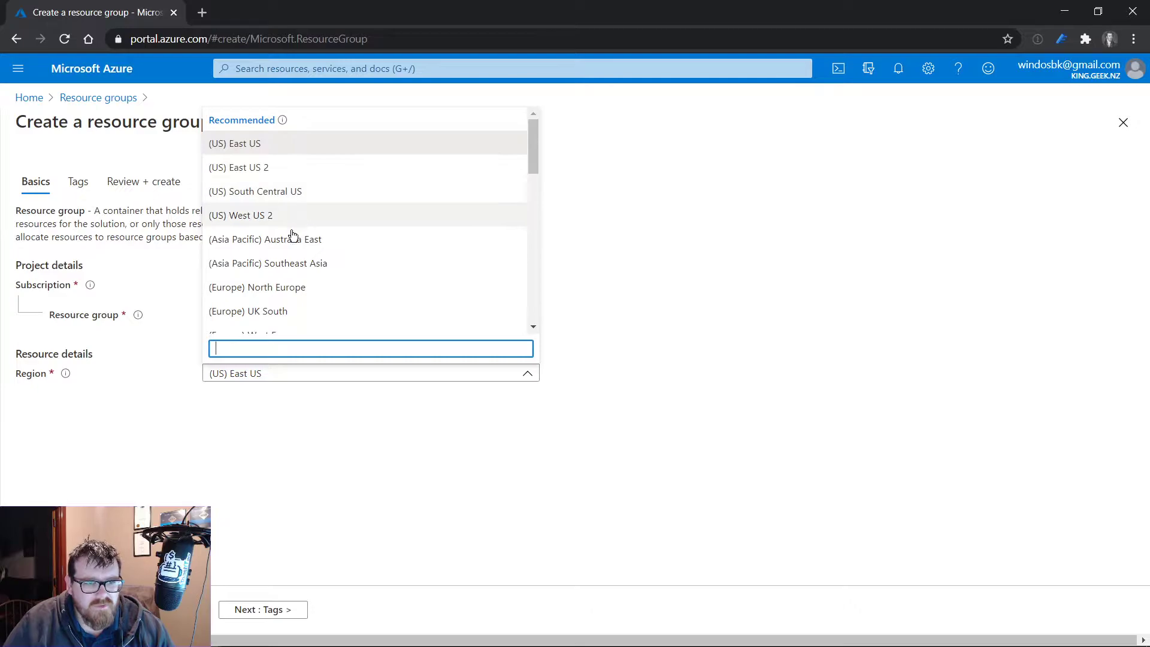
left_click(313, 240)
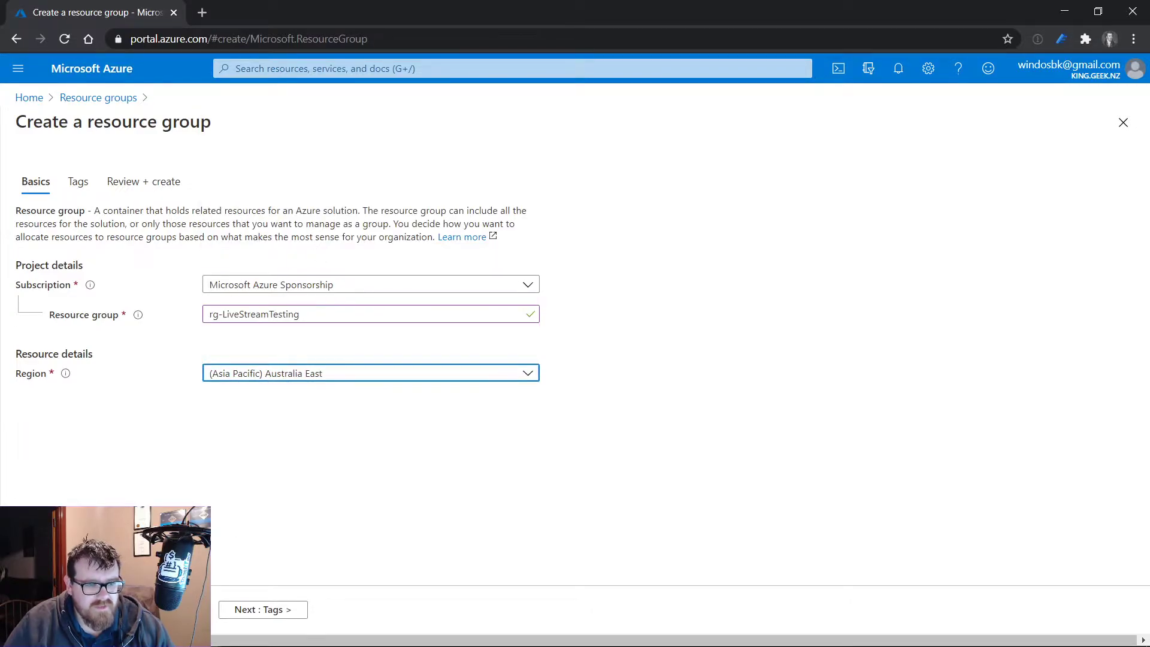
left_click(48, 610)
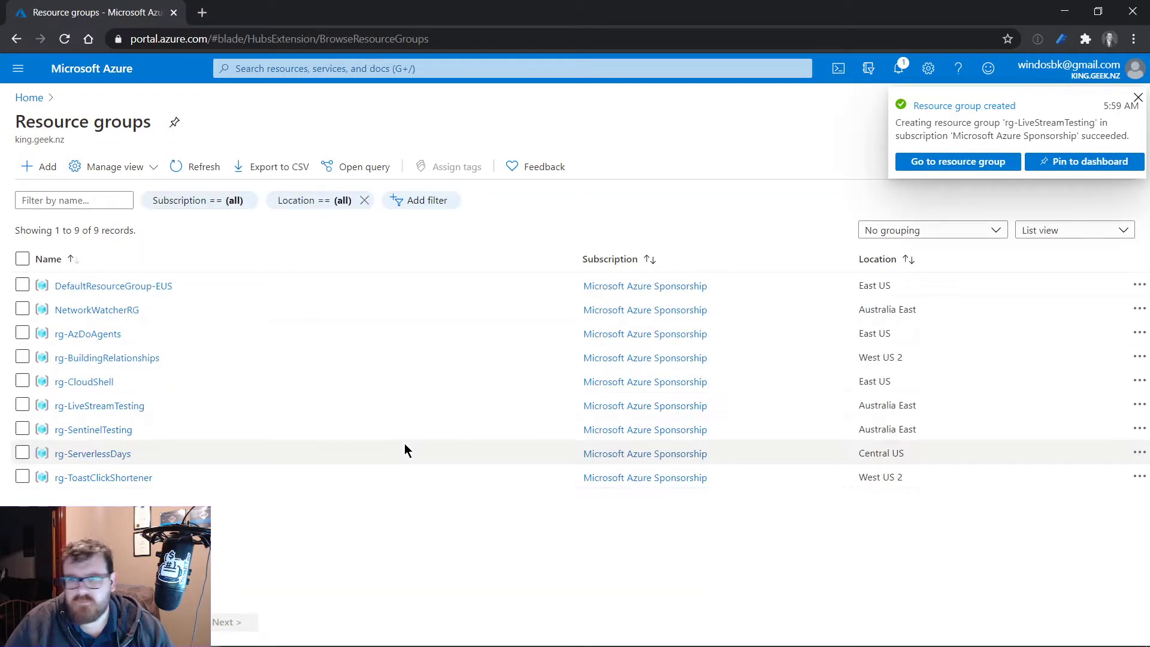
Find the storage accounts service and start a new storage account in the rg-LiveStreamTesting resource group.
left_click(328, 75)
type("storage")
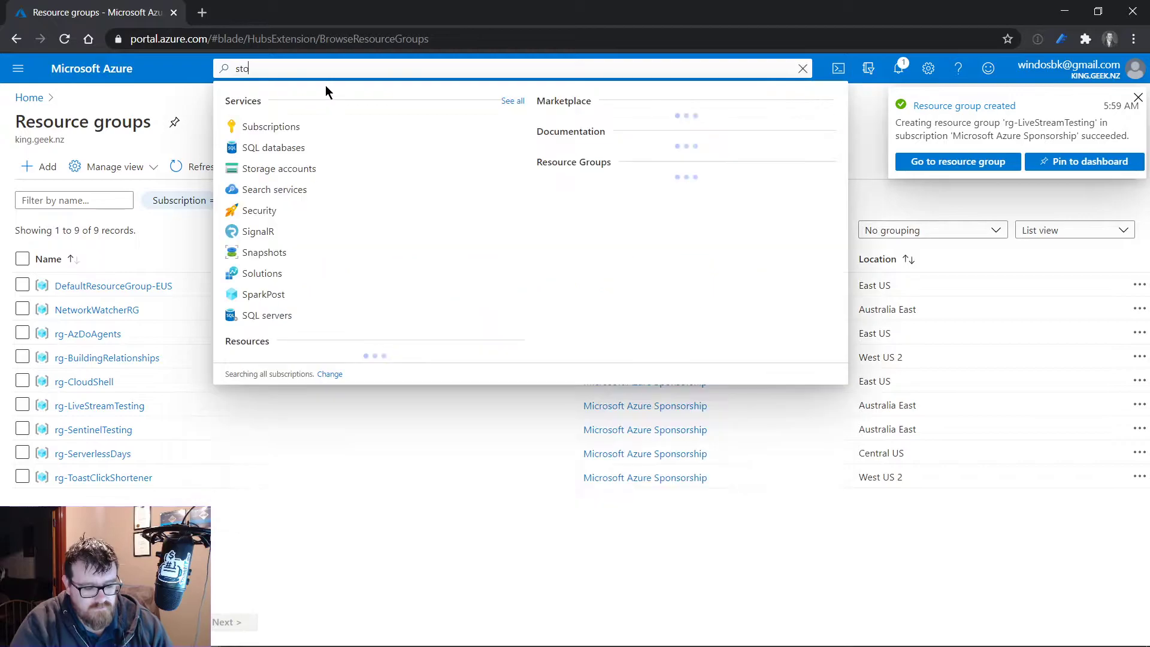
left_click(322, 126)
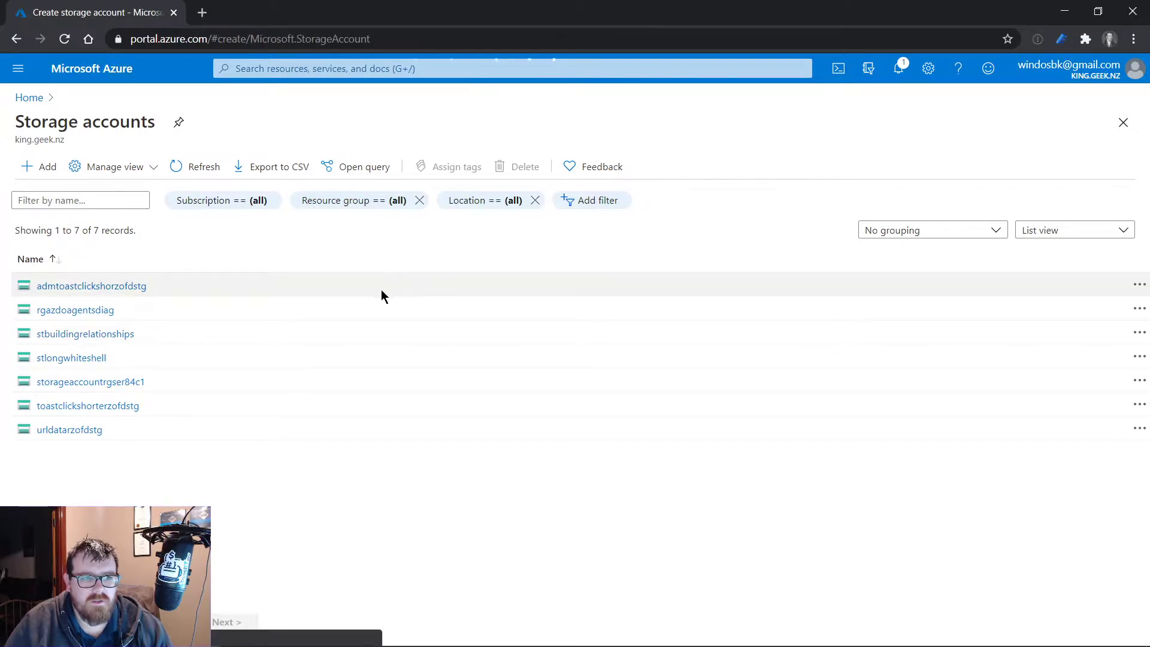
left_click(326, 374)
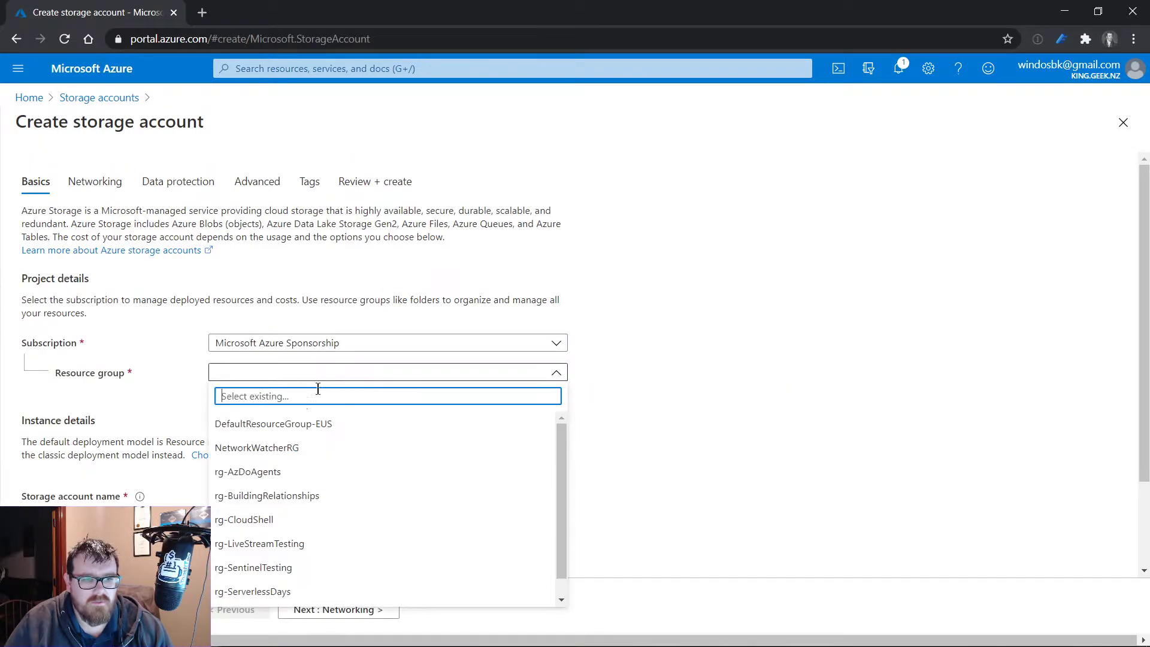
scroll(341, 512, "down", 1)
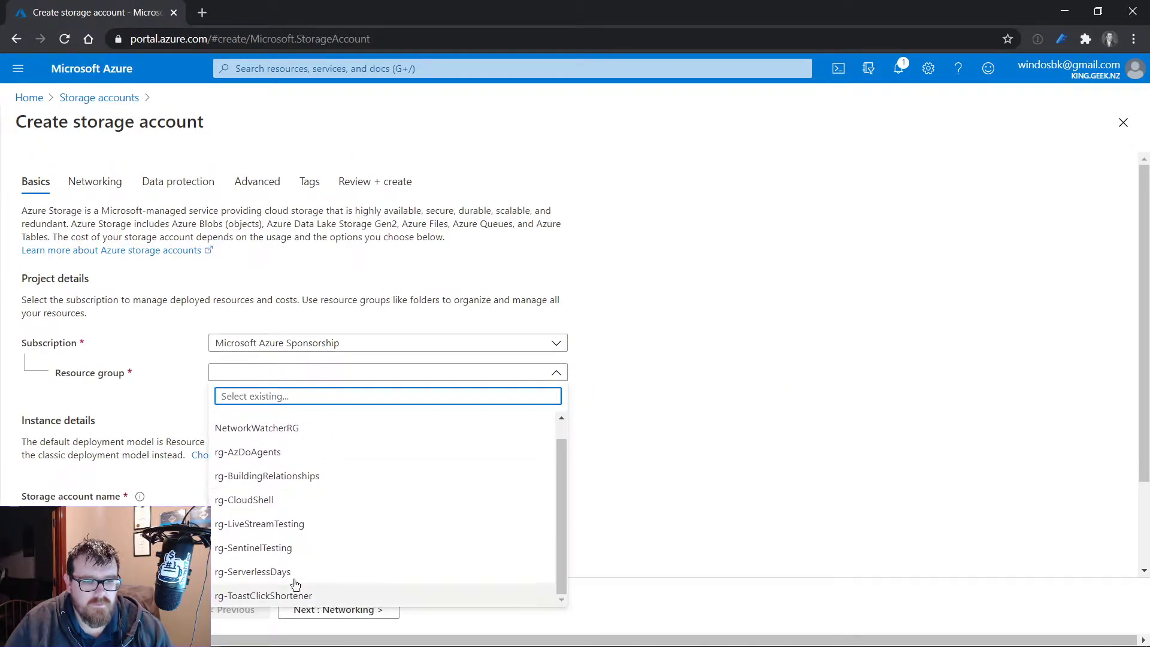
left_click(277, 527)
scroll(790, 375, "down", 2)
left_click(300, 387)
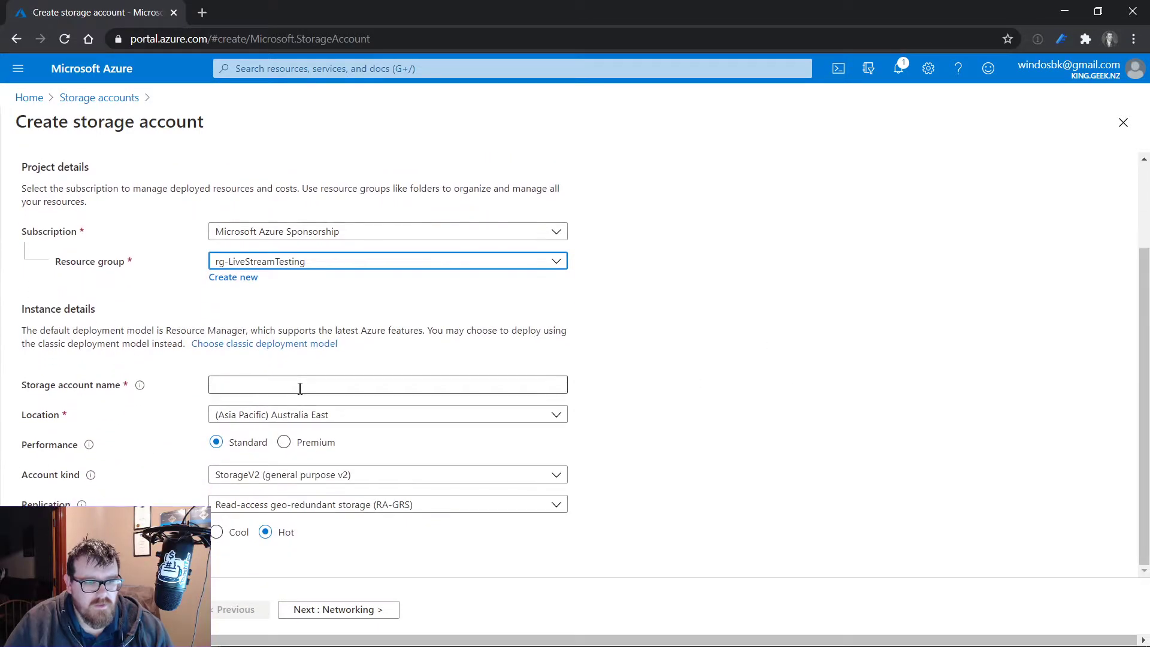
type("st")
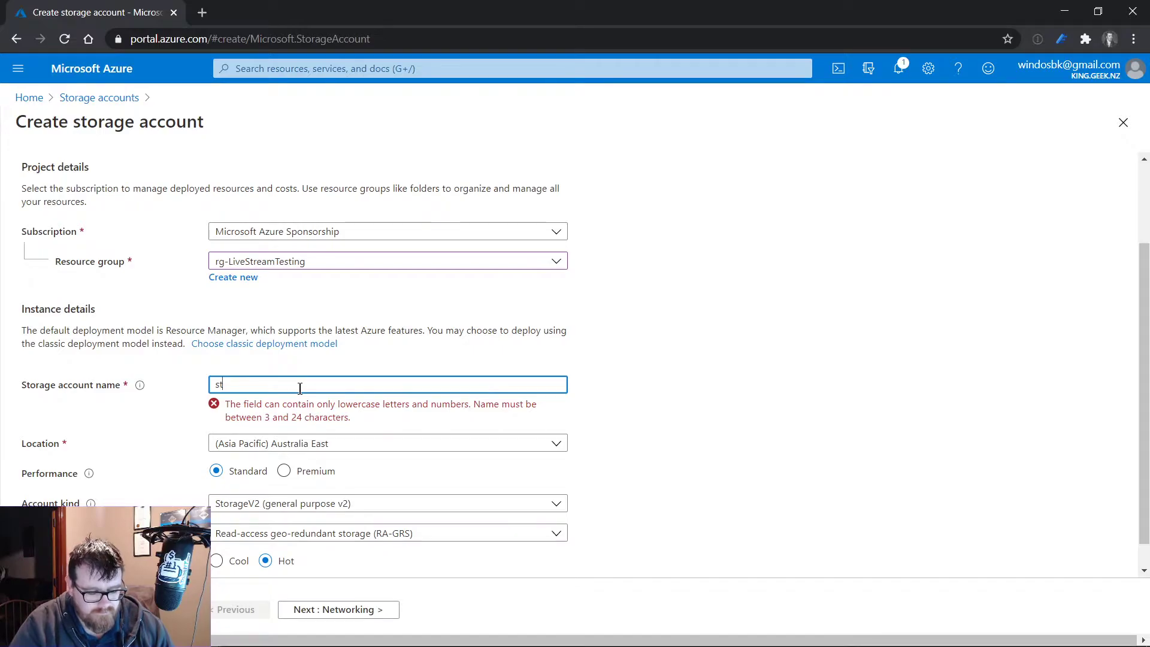
type("random")
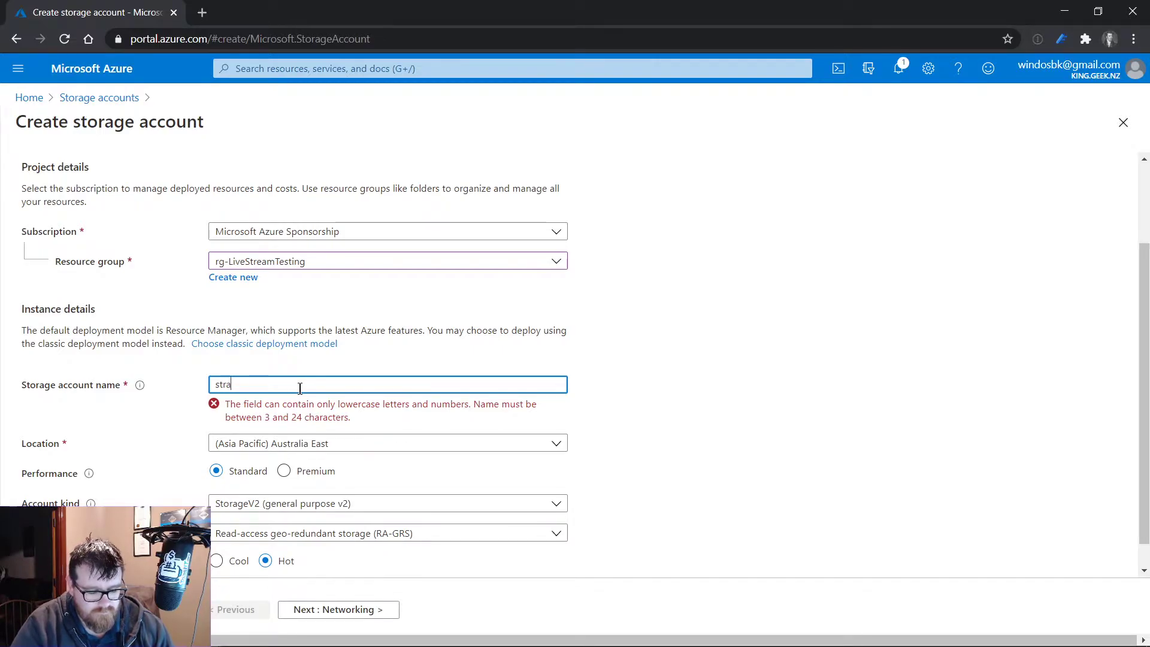
key("BackSpace")
key("BackSpace")
key("BackSpace")
key("BackSpace")
key("BackSpace")
key("BackSpace")
key("BackSpace")
key("BackSpace")
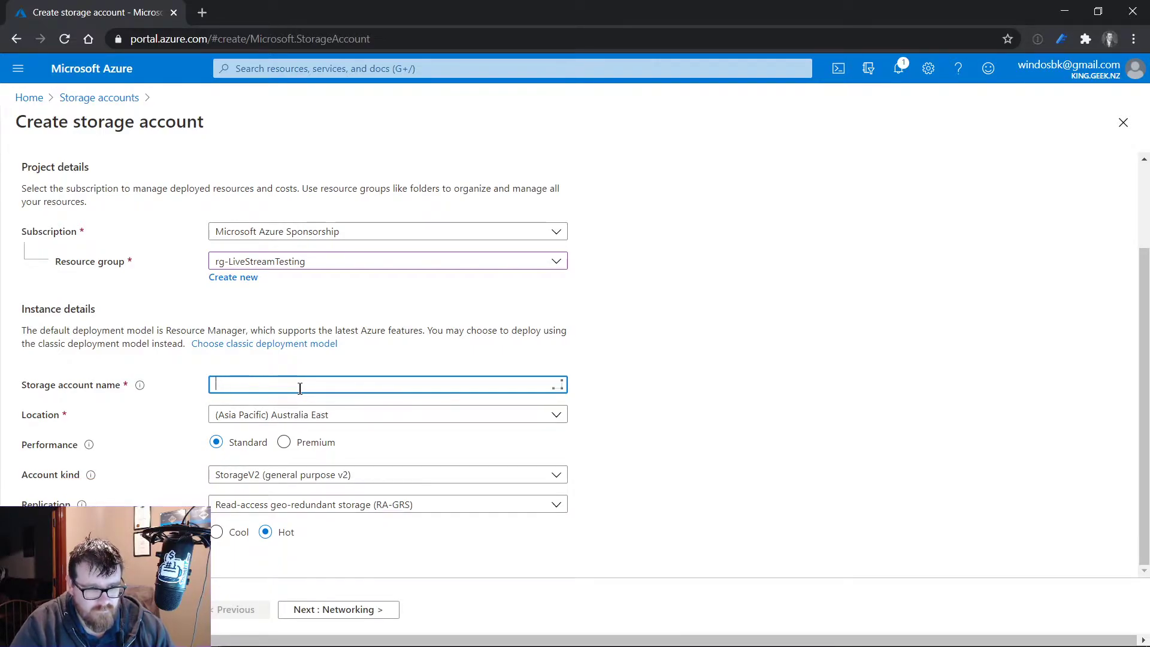
type("livest")
key("BackSpace")
key("BackSpace")
key("BackSpace")
key("BackSpace")
key("BackSpace")
key("BackSpace")
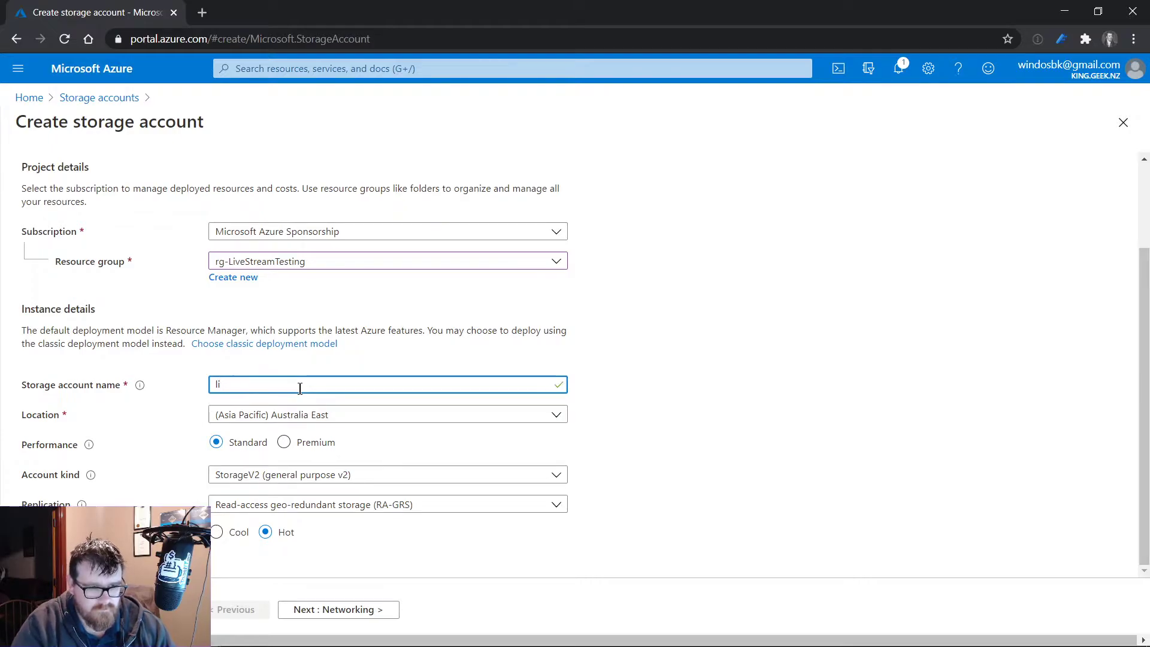
Name the storage account stlivestreamtesting, then review and create it with the default settings.
type("stlivestr")
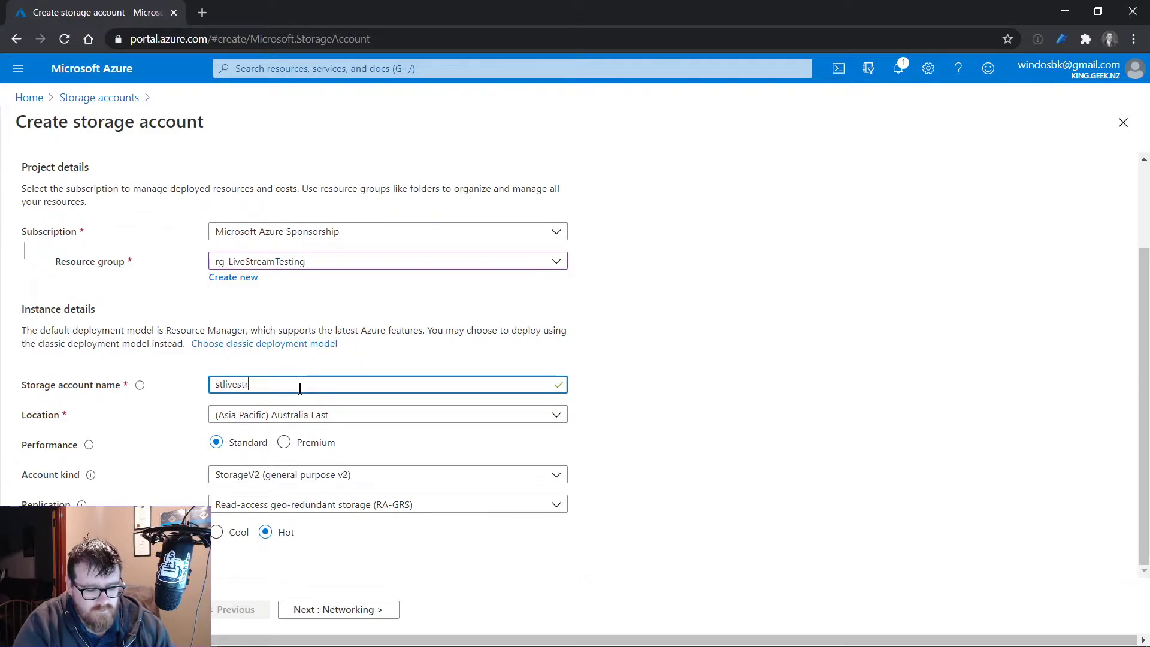
type("eamtesting")
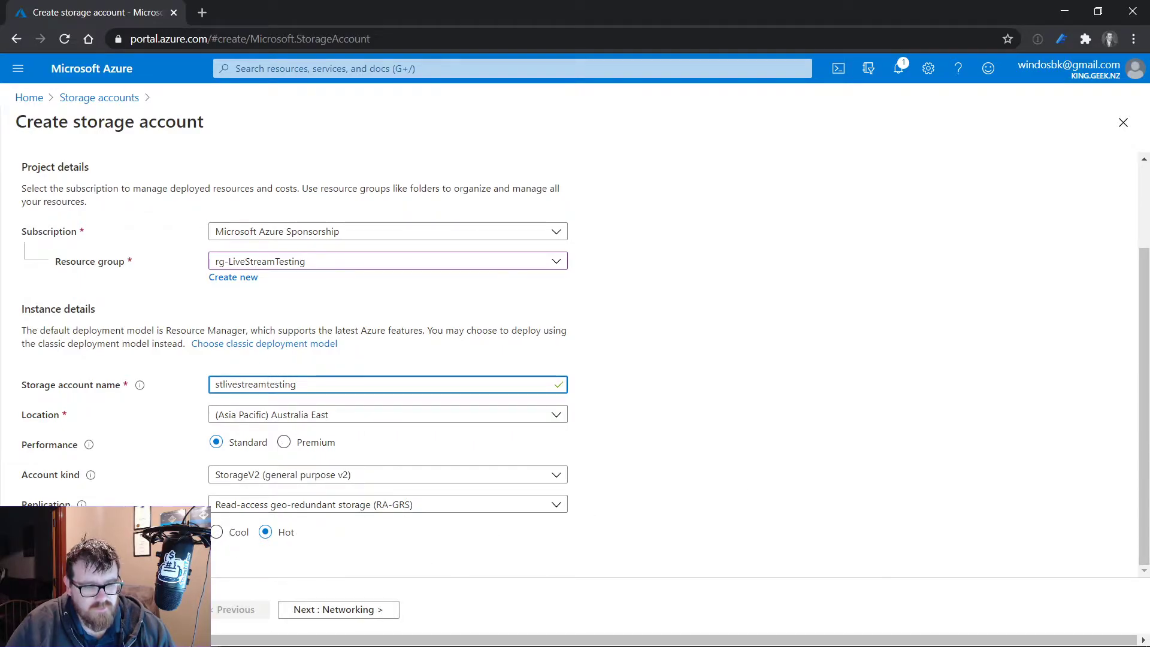
left_click(114, 609)
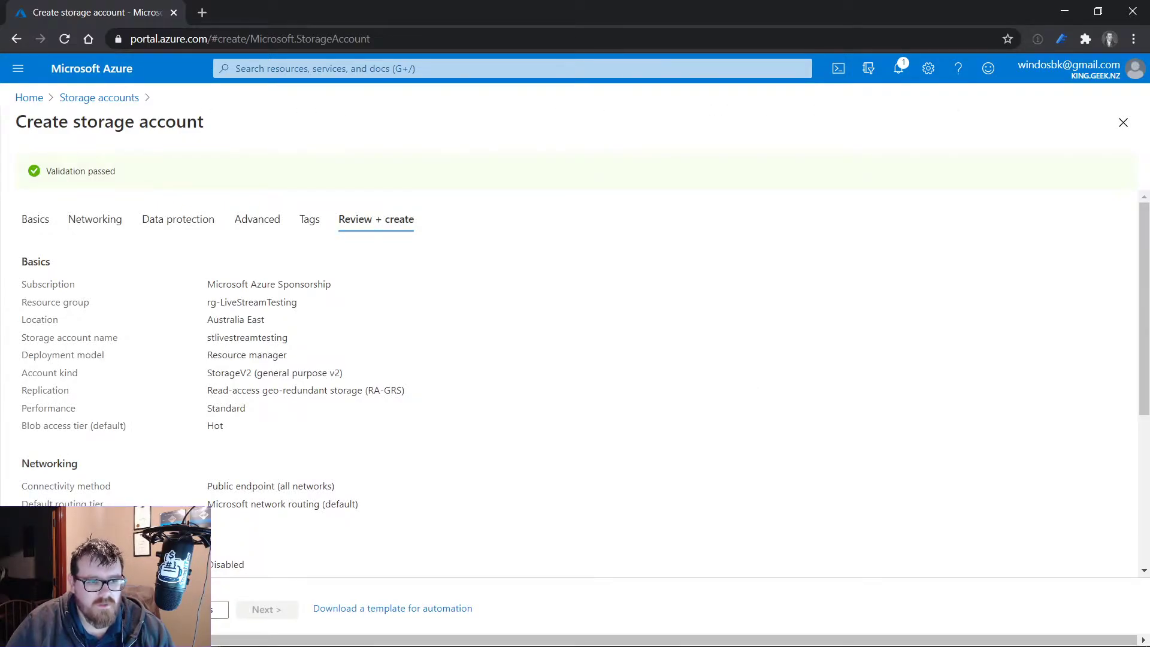
left_click(36, 609)
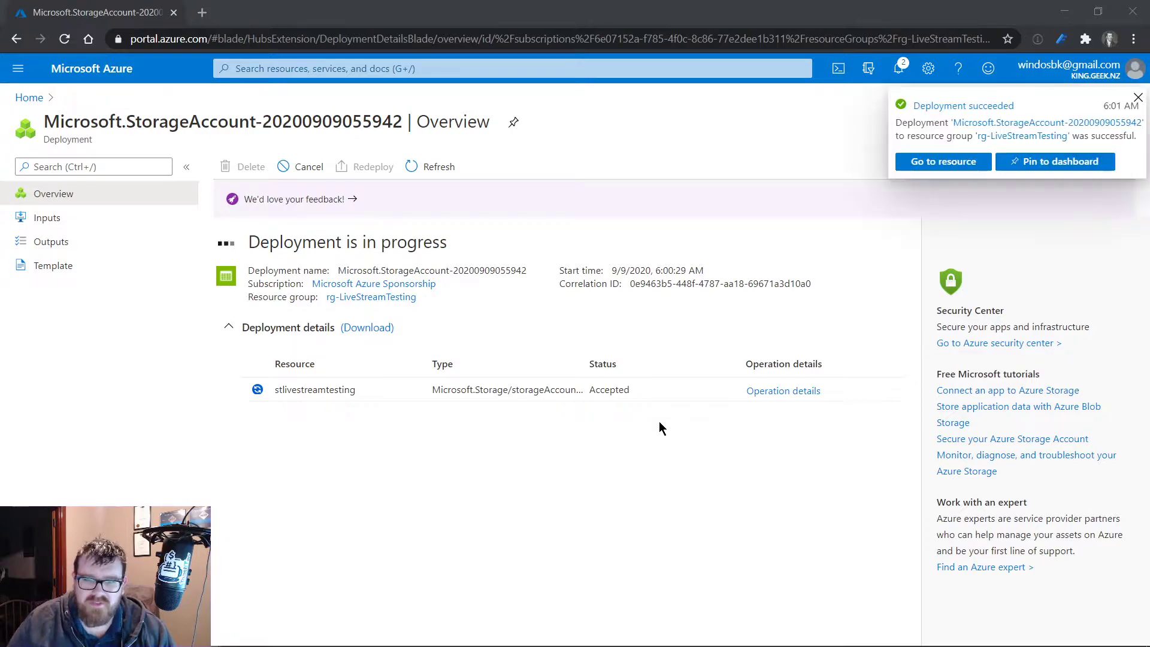
In the stlivestreamtesting storage account, create a container named public with Blob (anonymous read access for blobs only) access.
left_click(325, 387)
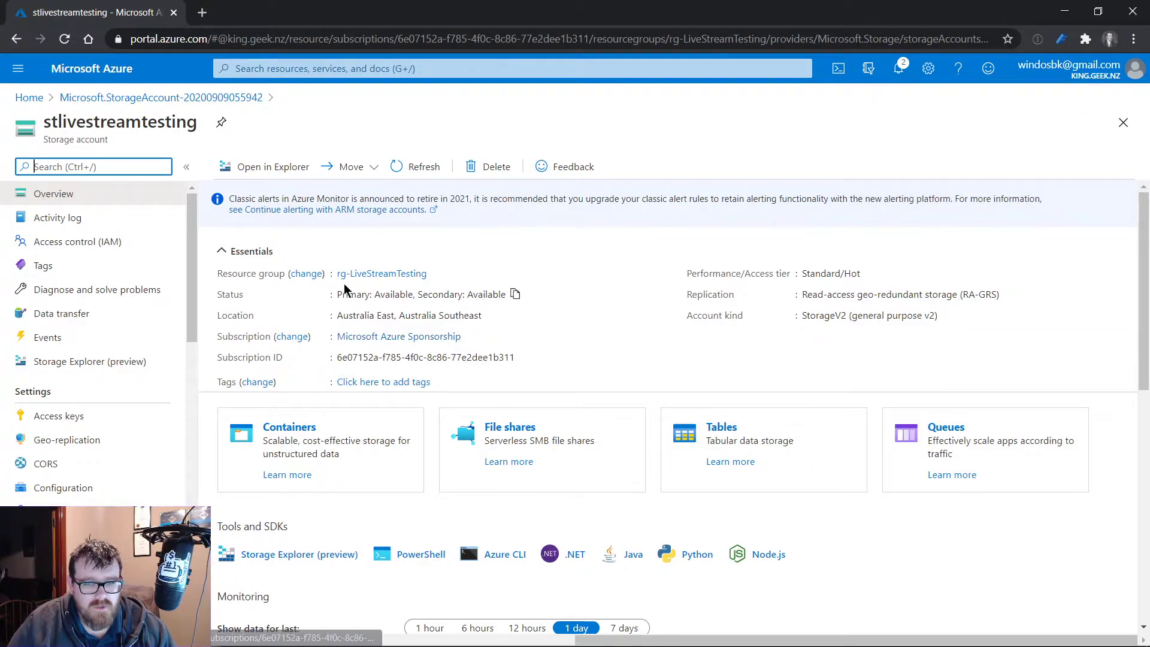
scroll(114, 359, "down", 5)
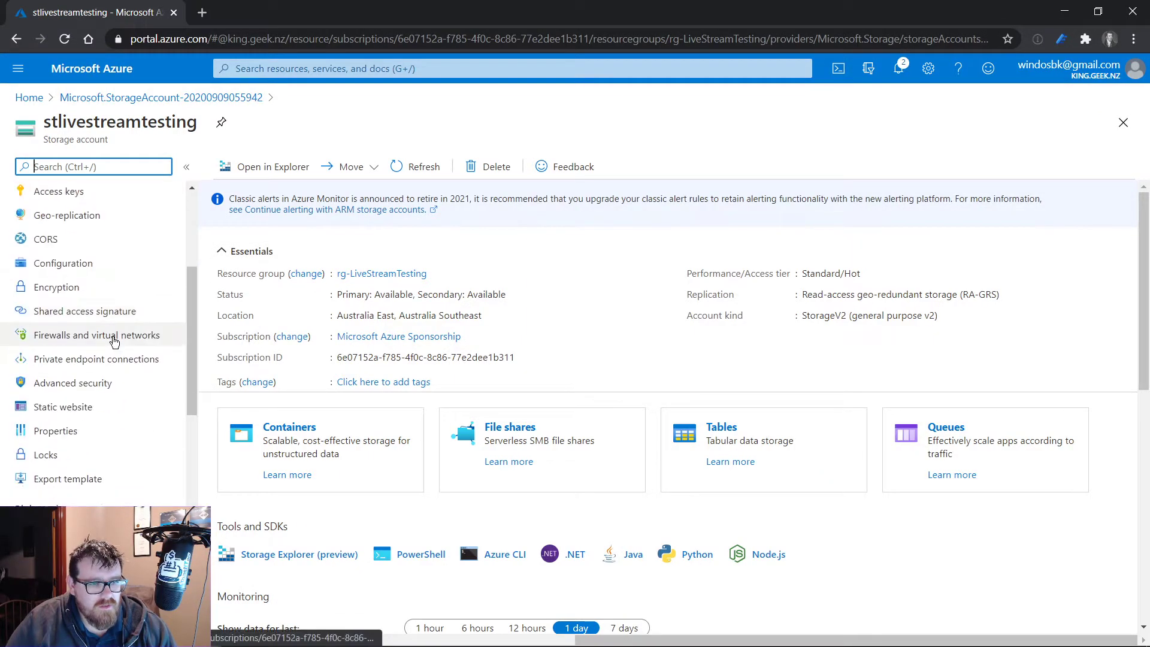
left_click(60, 458)
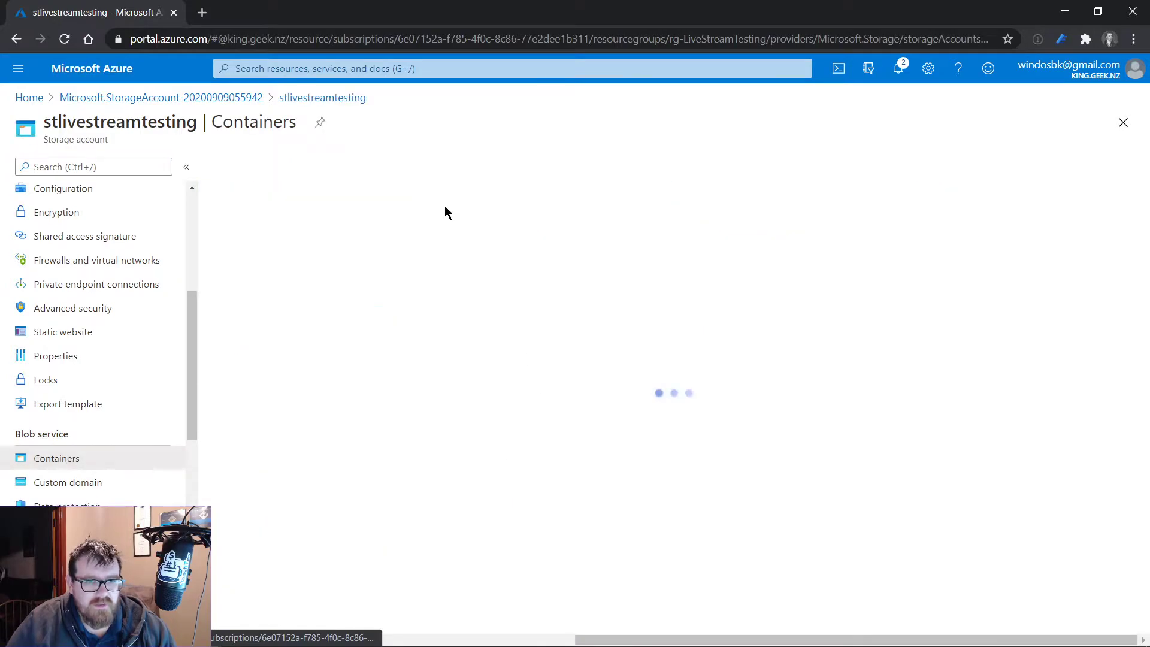
left_click(251, 168)
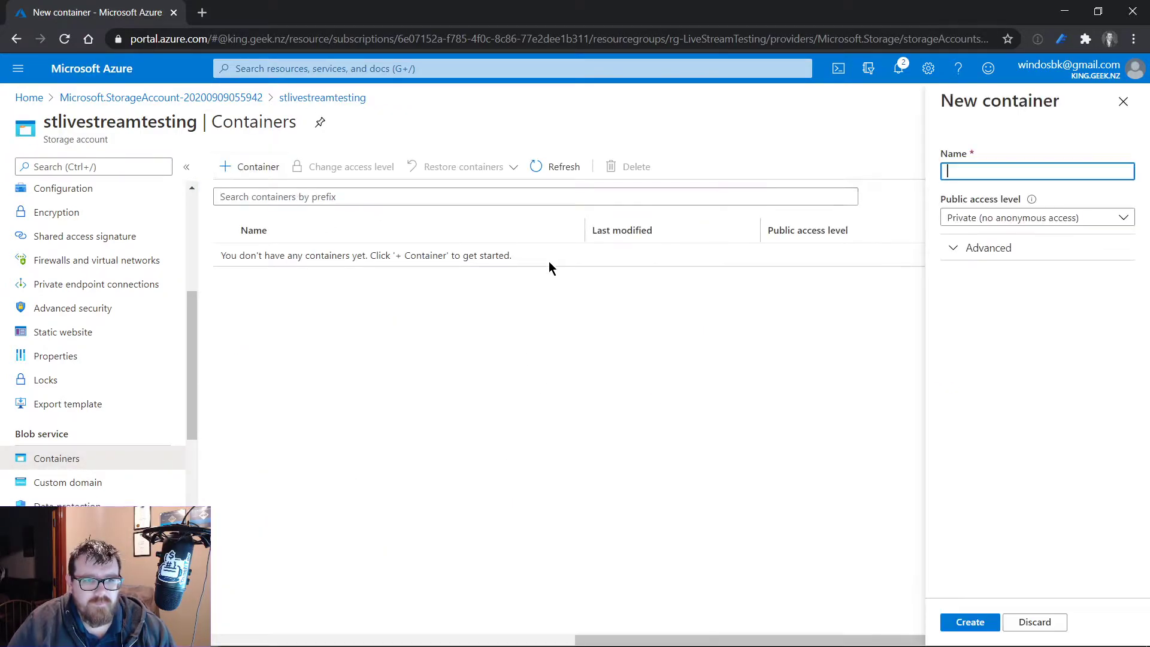
left_click(996, 217)
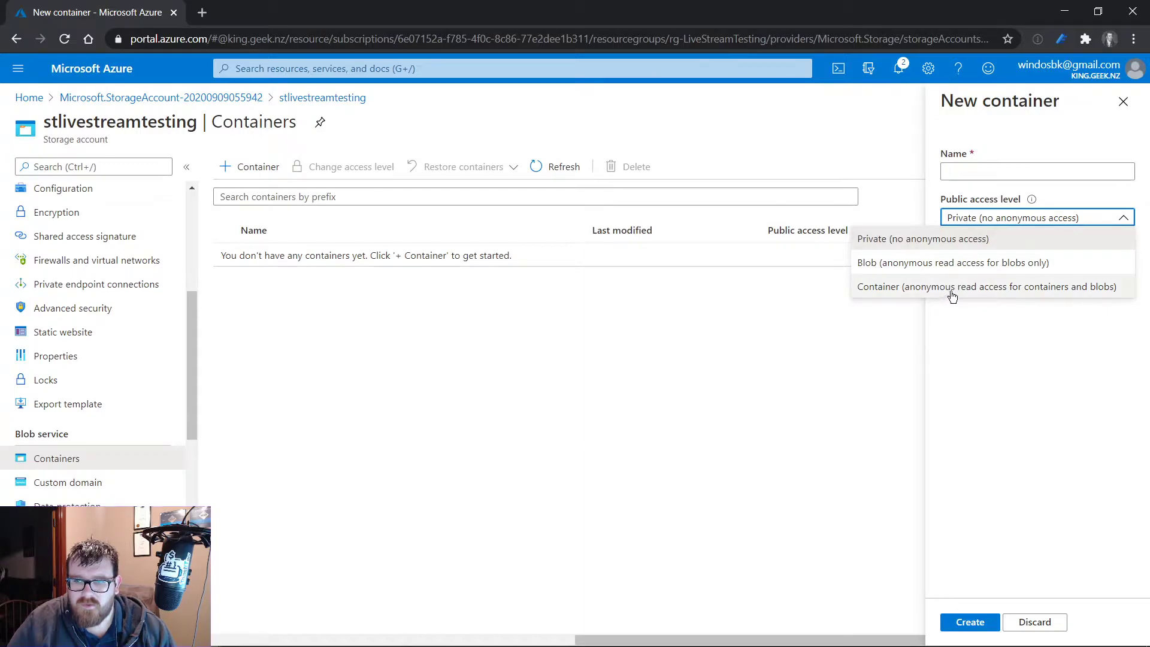
left_click(978, 266)
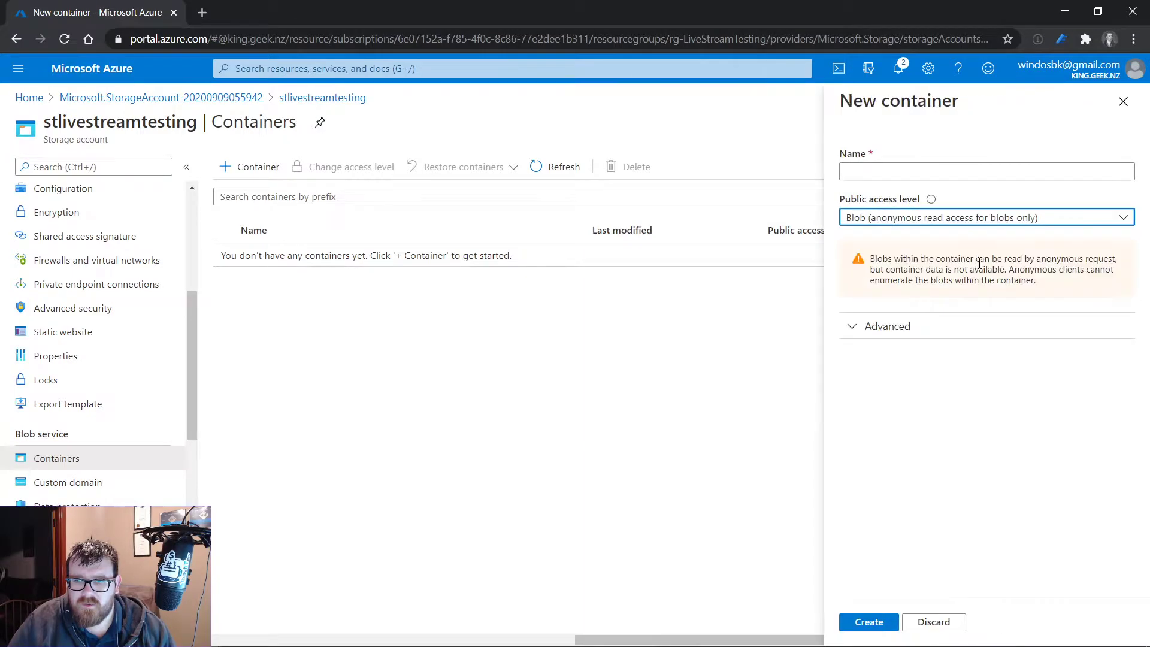
left_click(942, 172)
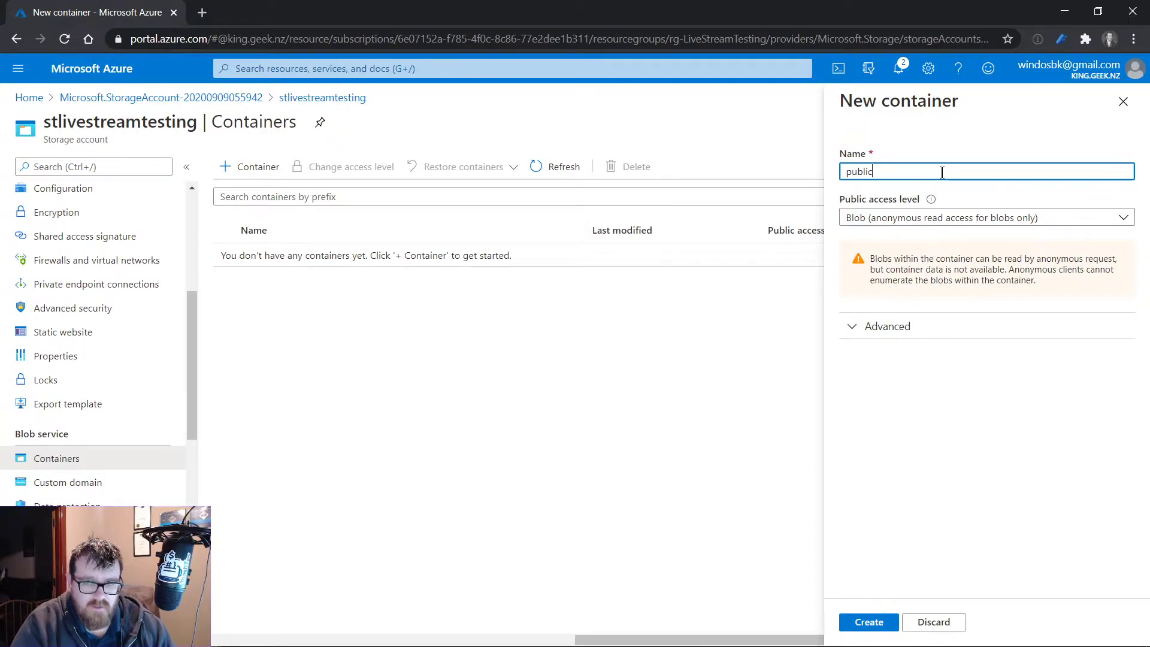
left_click(870, 621)
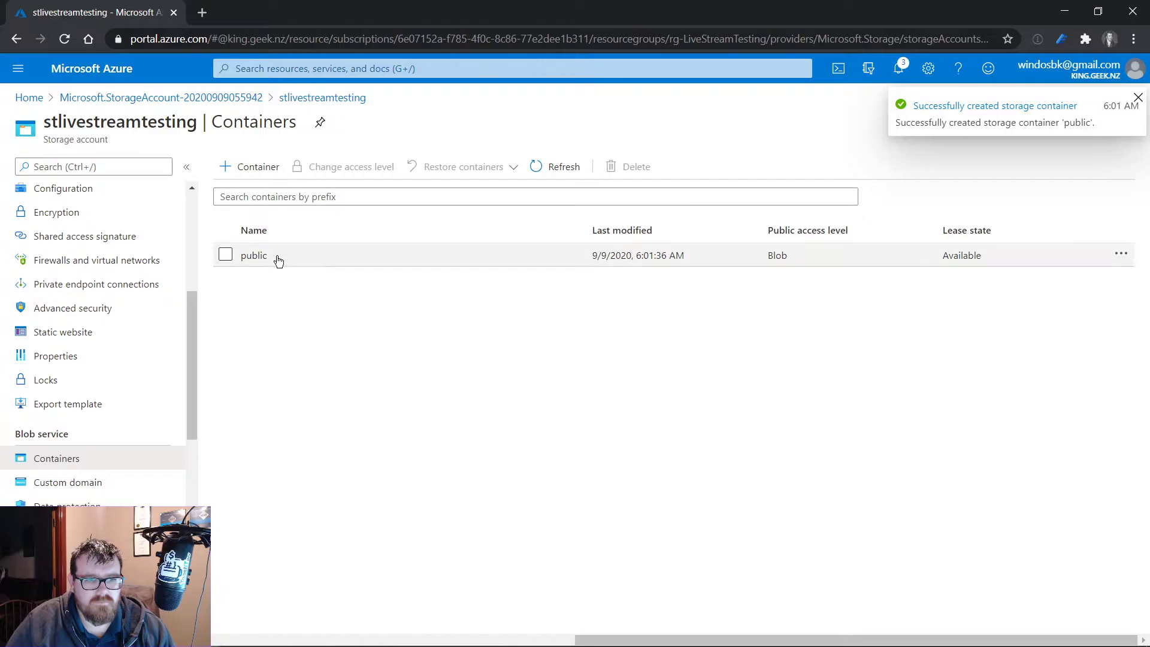
Start a blob upload in the public container and browse for the file in the network share \\10.1.1.6\media.
left_click(276, 255)
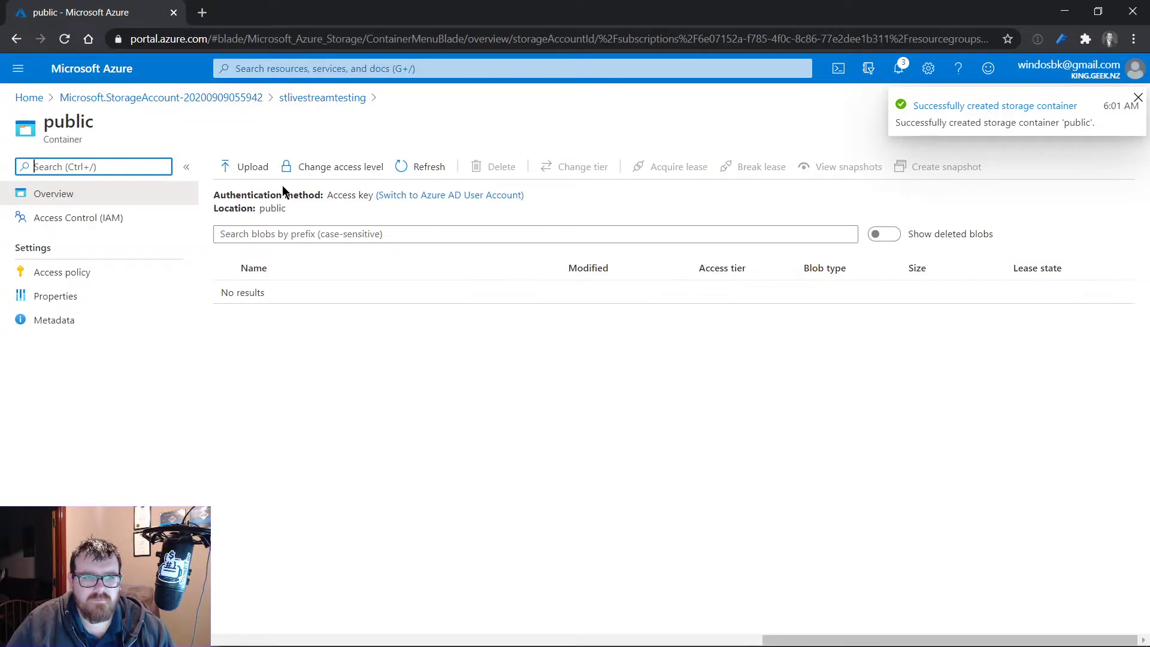
left_click(245, 170)
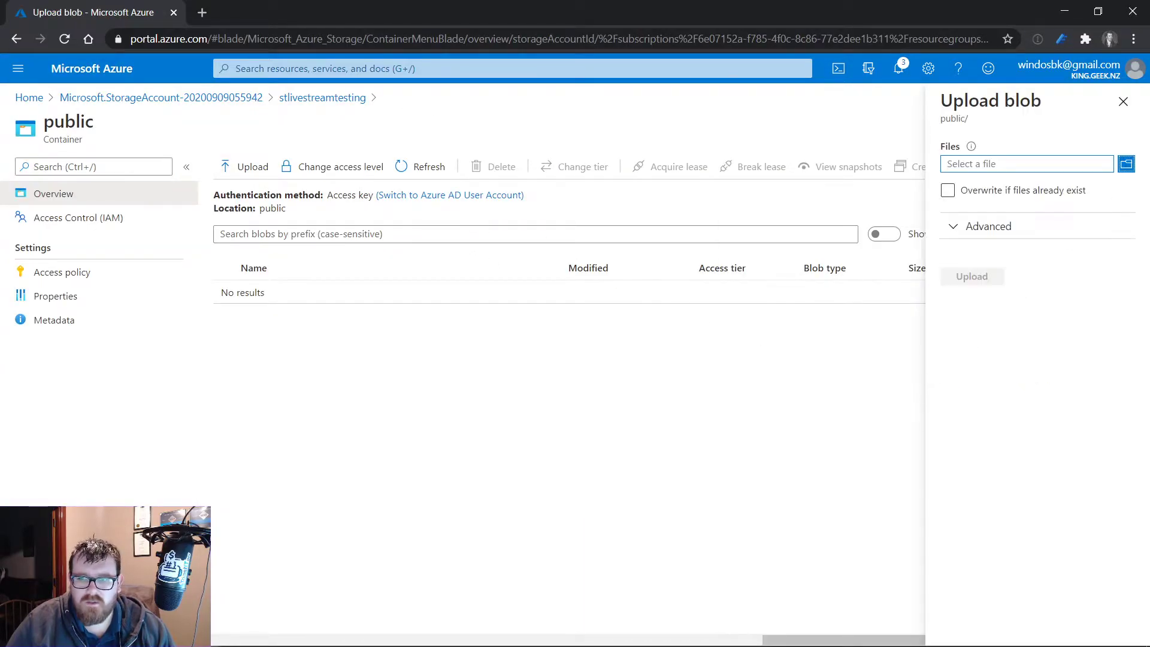
left_click(1128, 166)
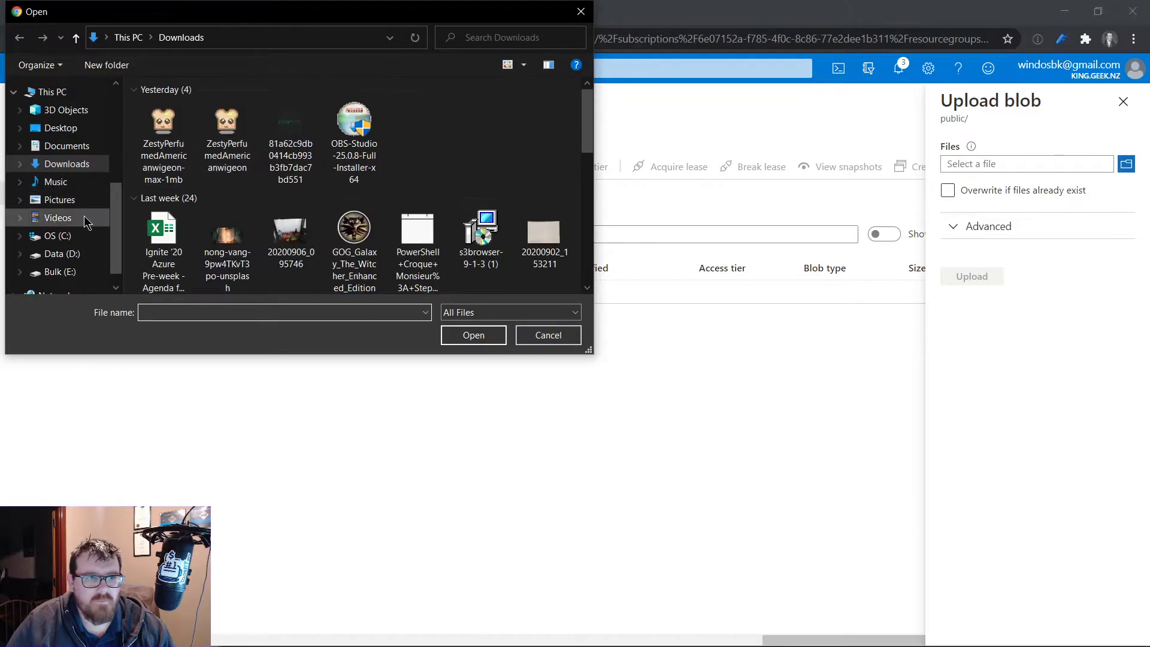
left_click(306, 39)
type("\\1")
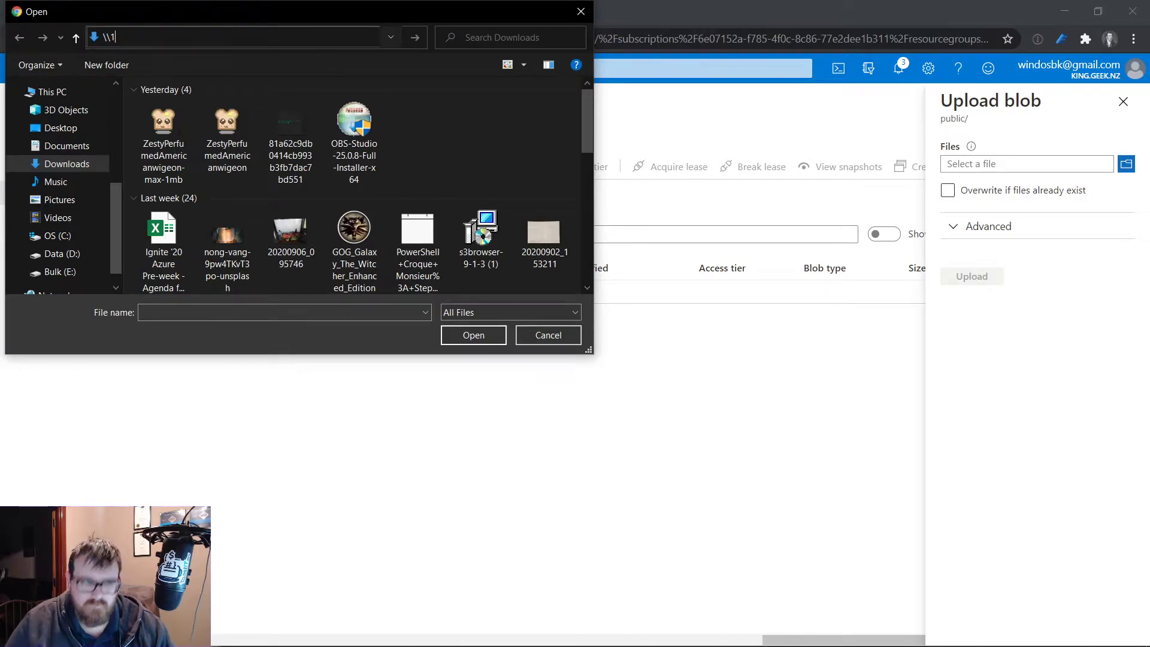
type("0.1.")
key("BackSpace")
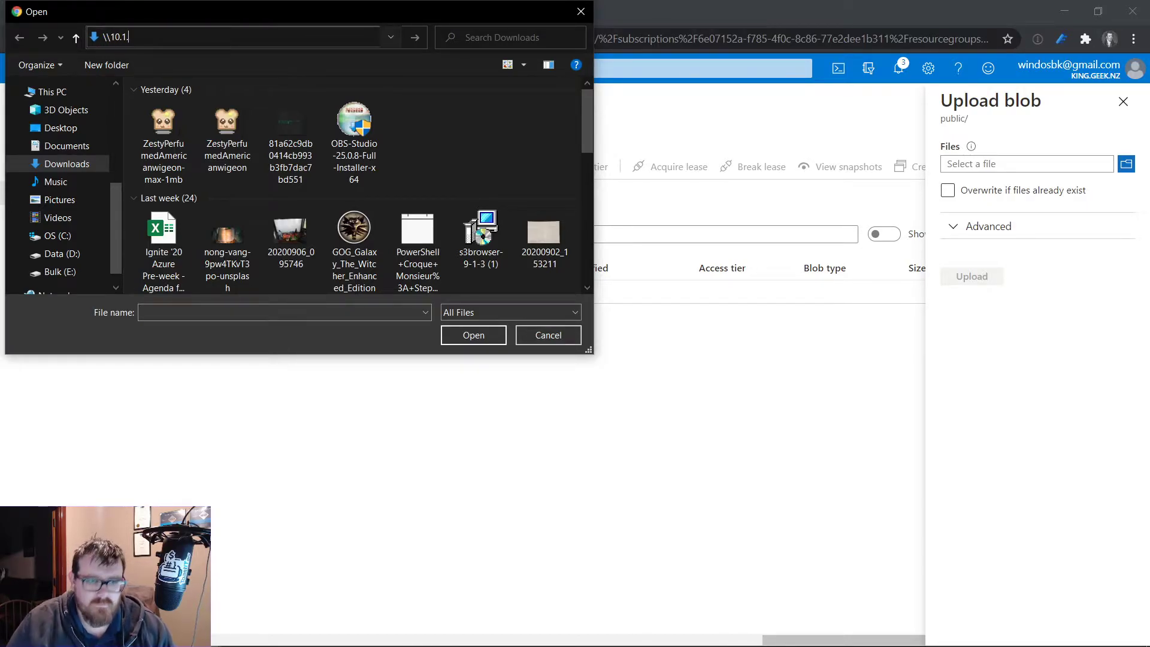
type(".6\\media")
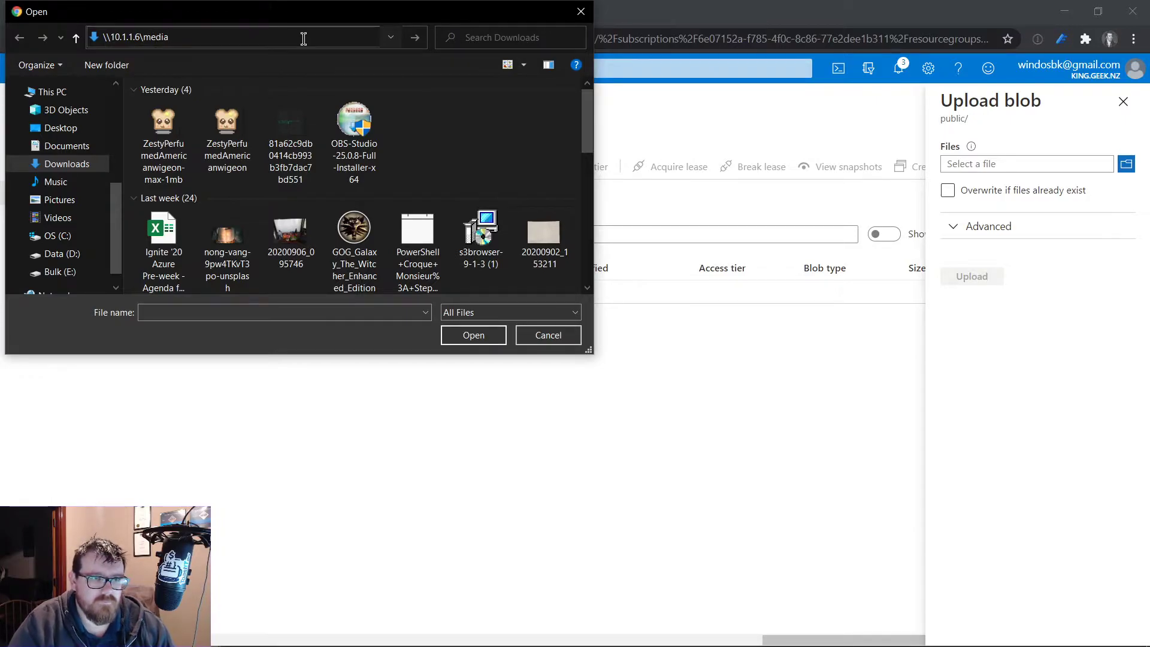
key("Return")
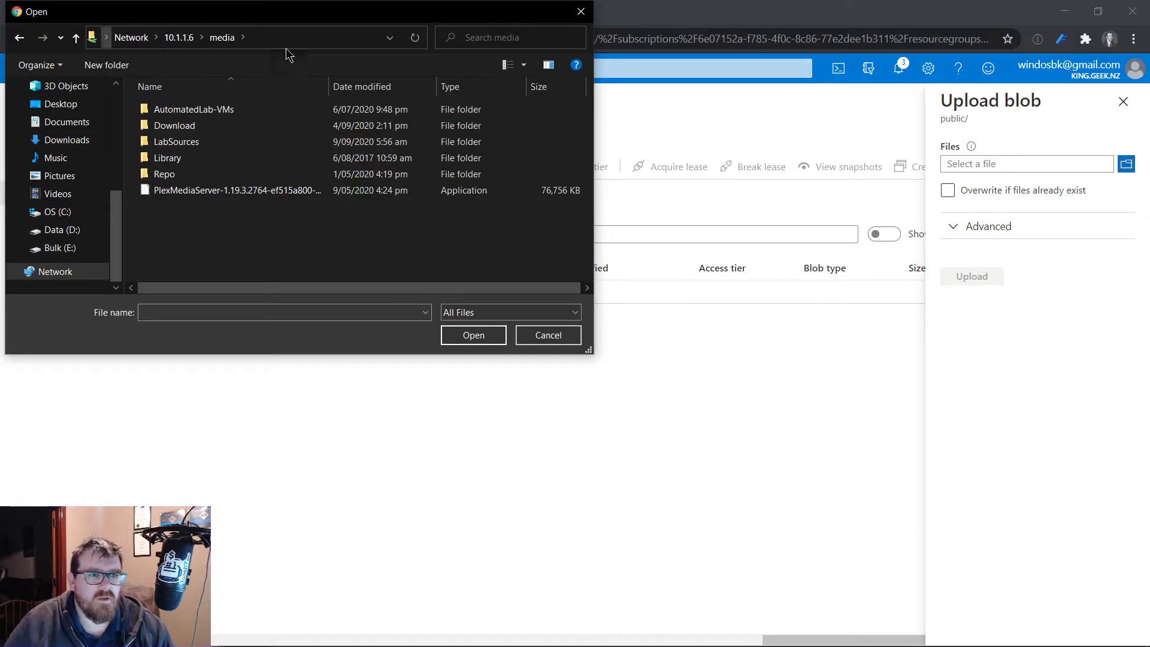
Choose josh.png from the LabSources folder, upload it to the container, and close the upload pane.
double_click(211, 147)
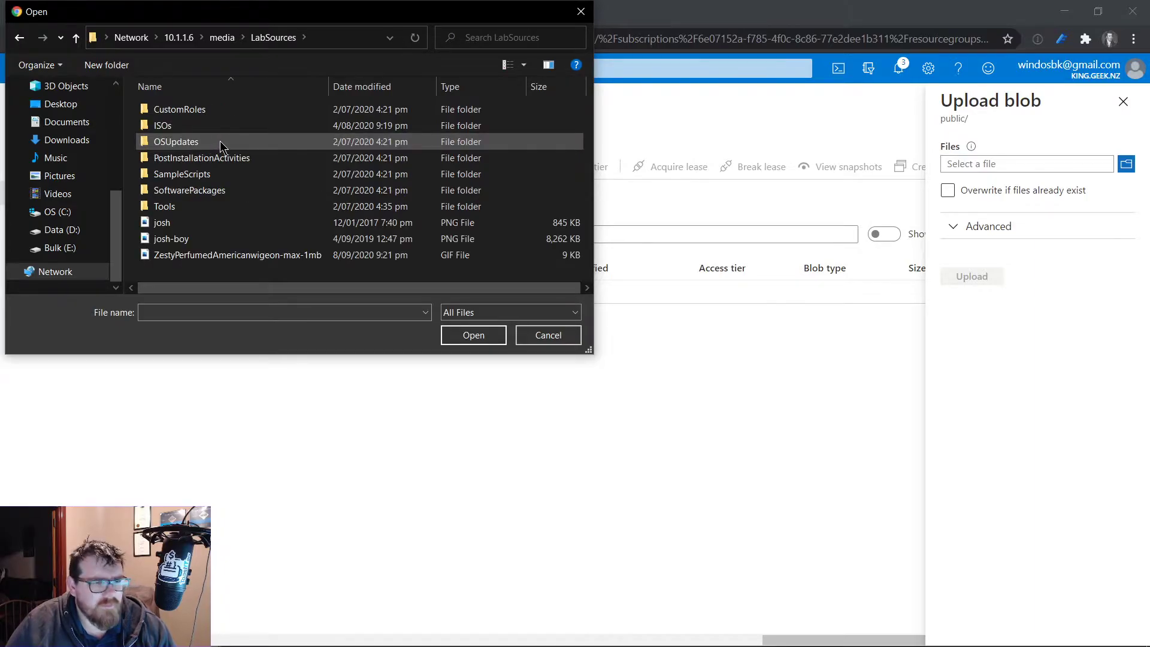
double_click(225, 223)
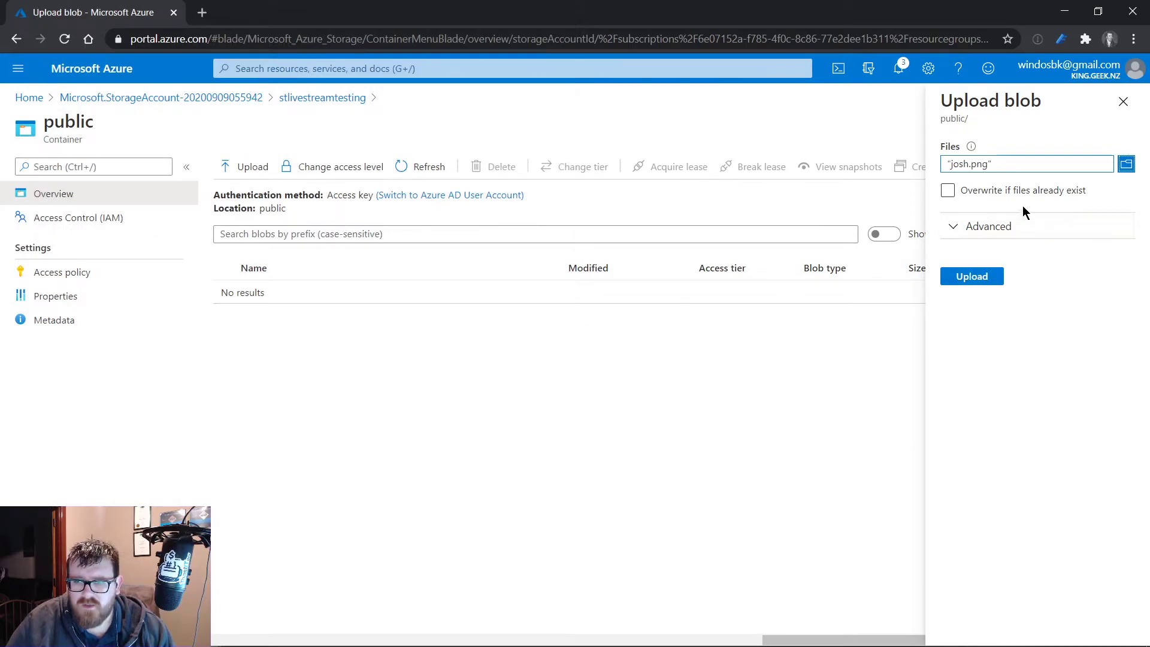
left_click(974, 277)
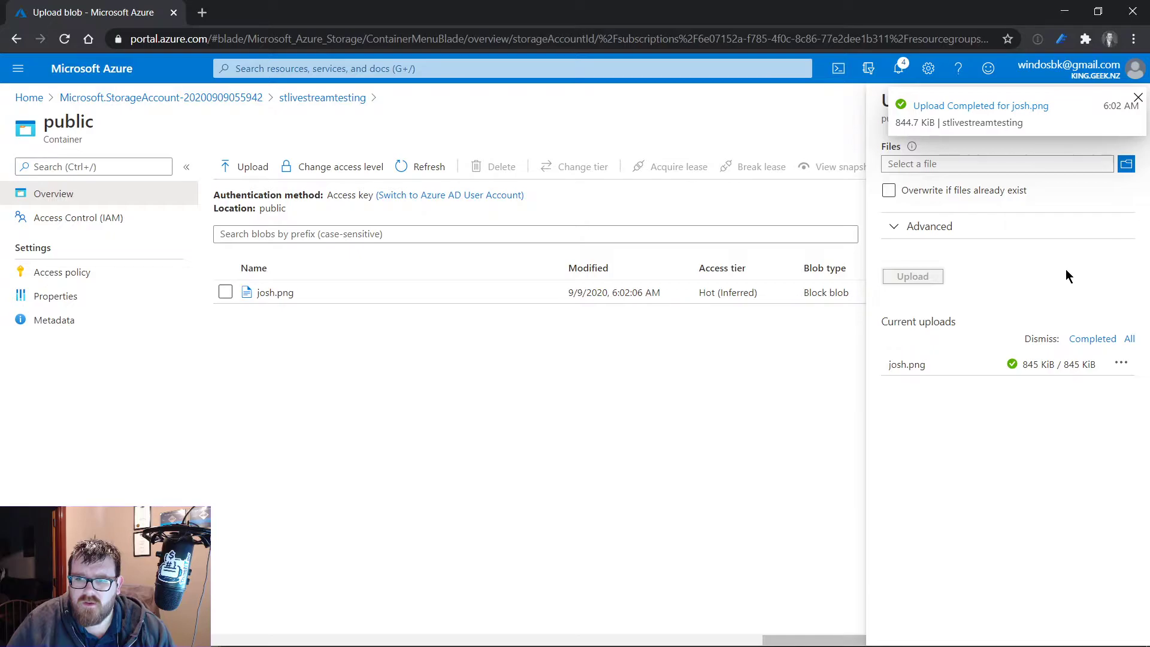
left_click(1138, 99)
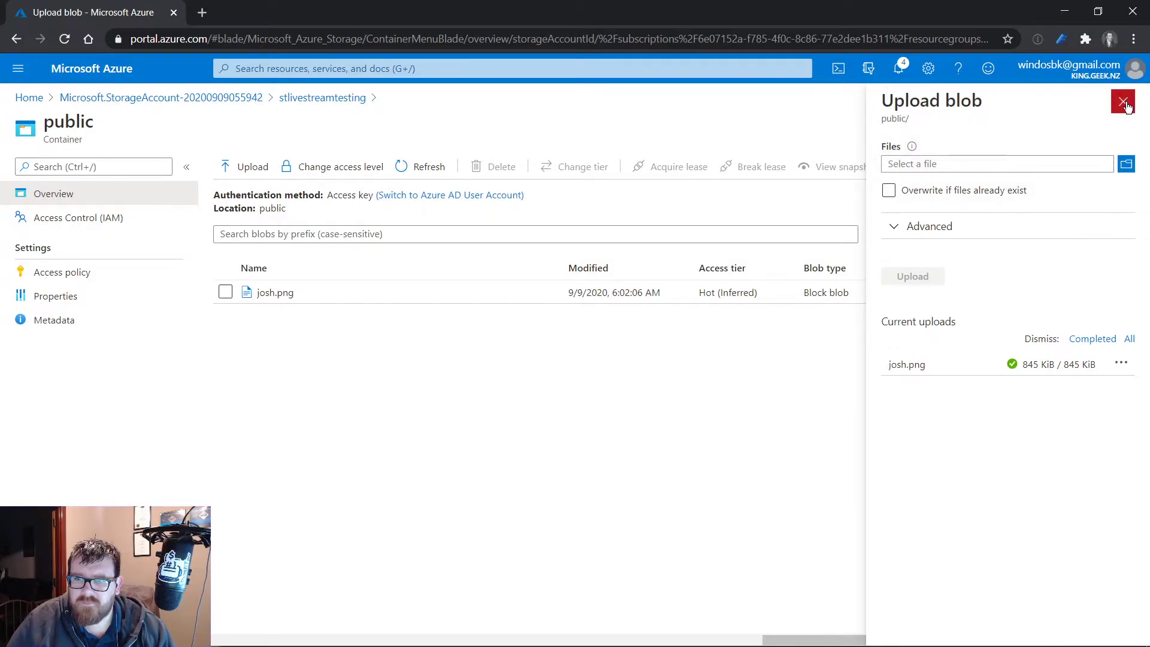
left_click(1123, 102)
Copy the URL of the josh.png blob and check that address in a separate browser tab.
left_click(506, 292)
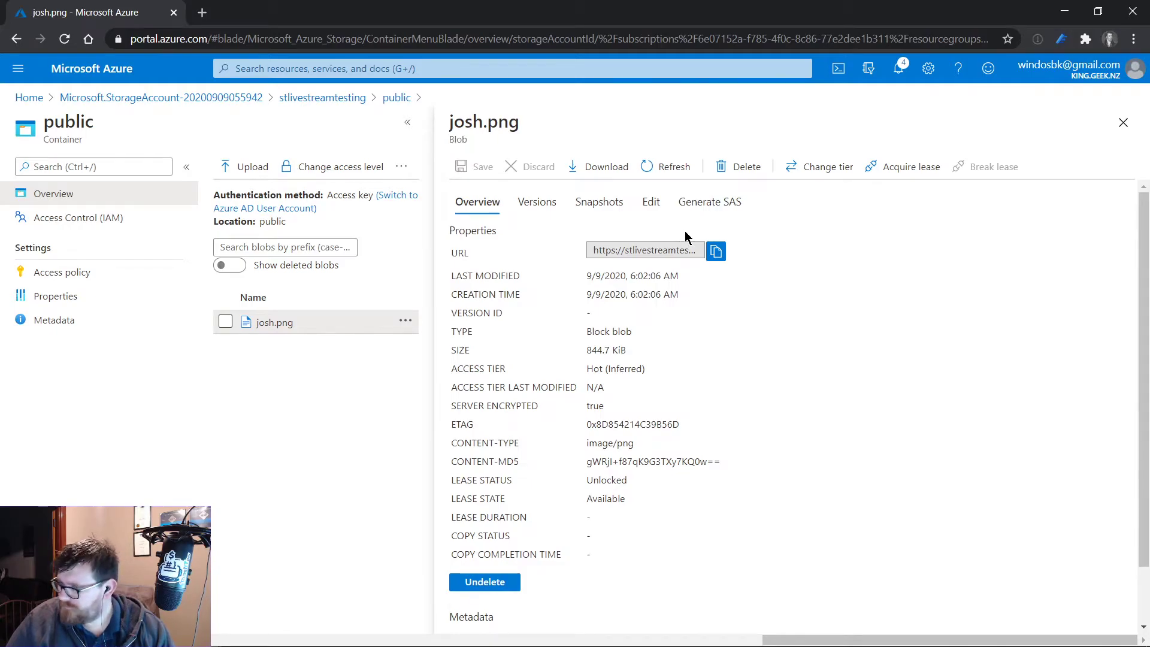
left_click(716, 251)
left_click(201, 13)
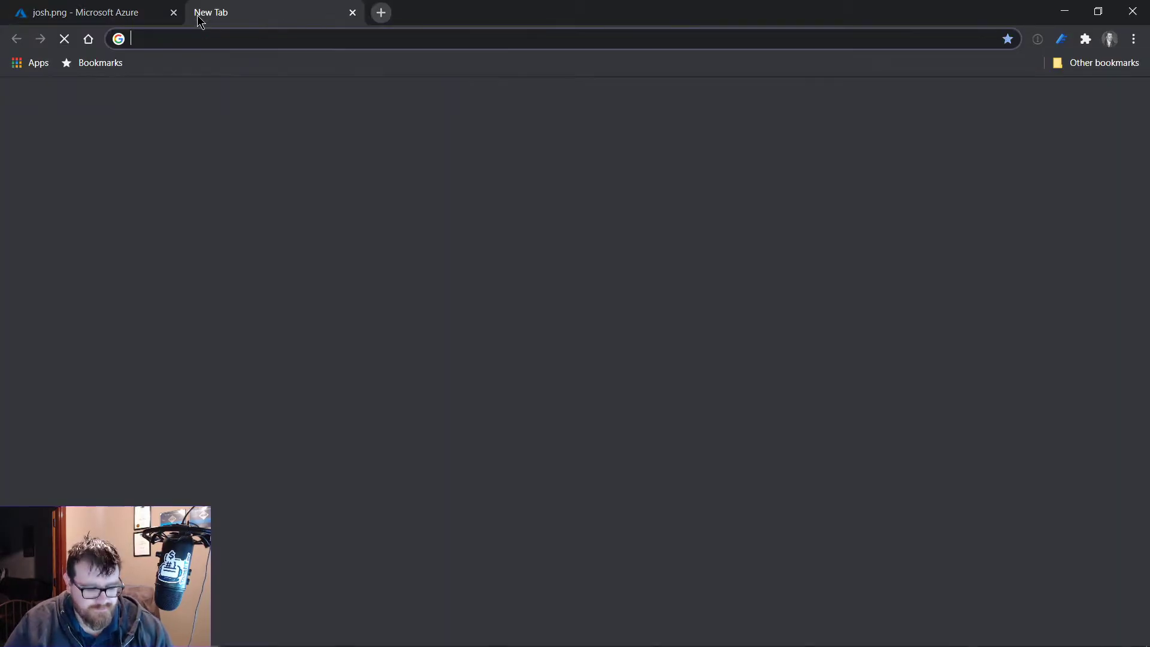
key("ctrl+v")
key("Return")
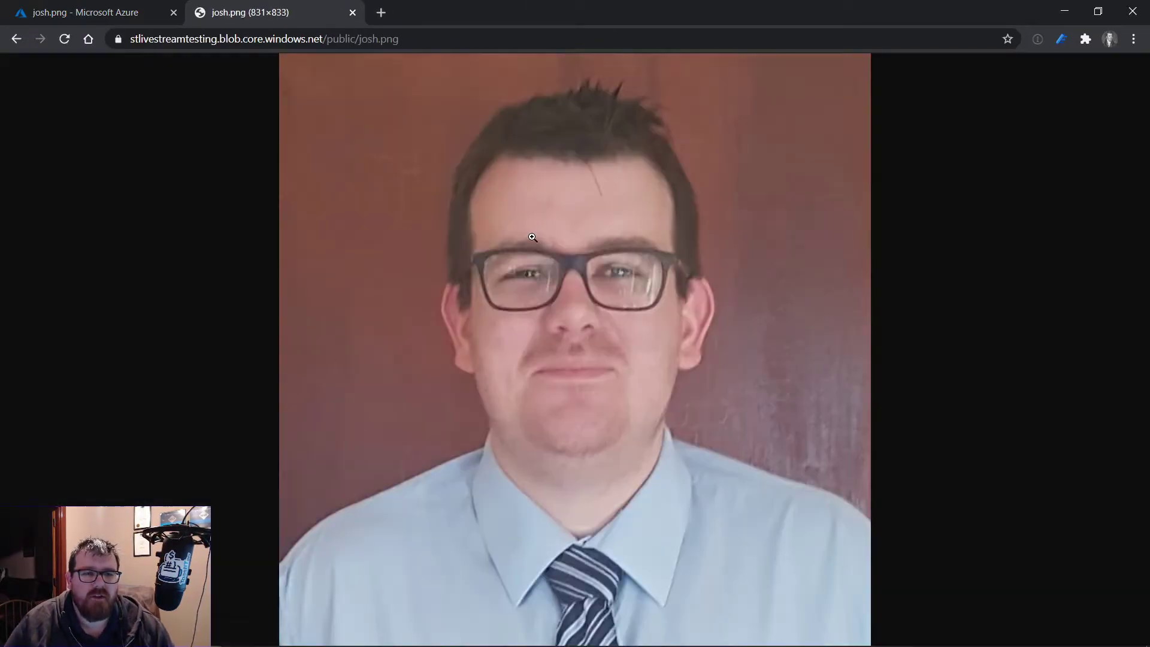
left_click(354, 14)
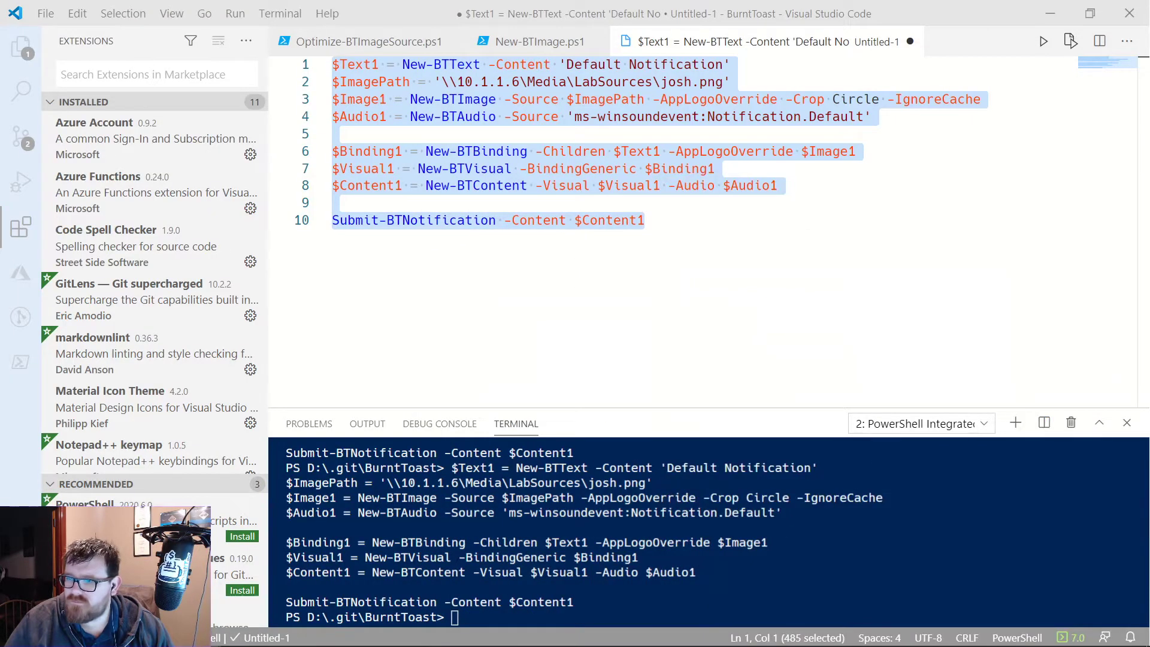
left_click(489, 82)
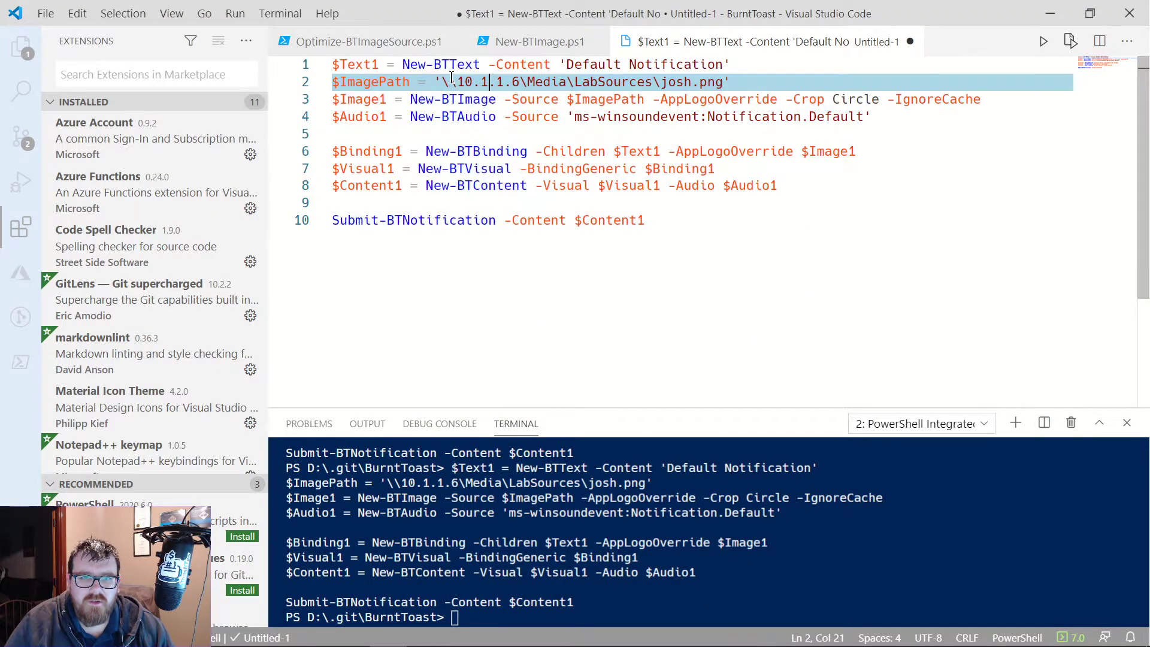
left_click(723, 82, "shift")
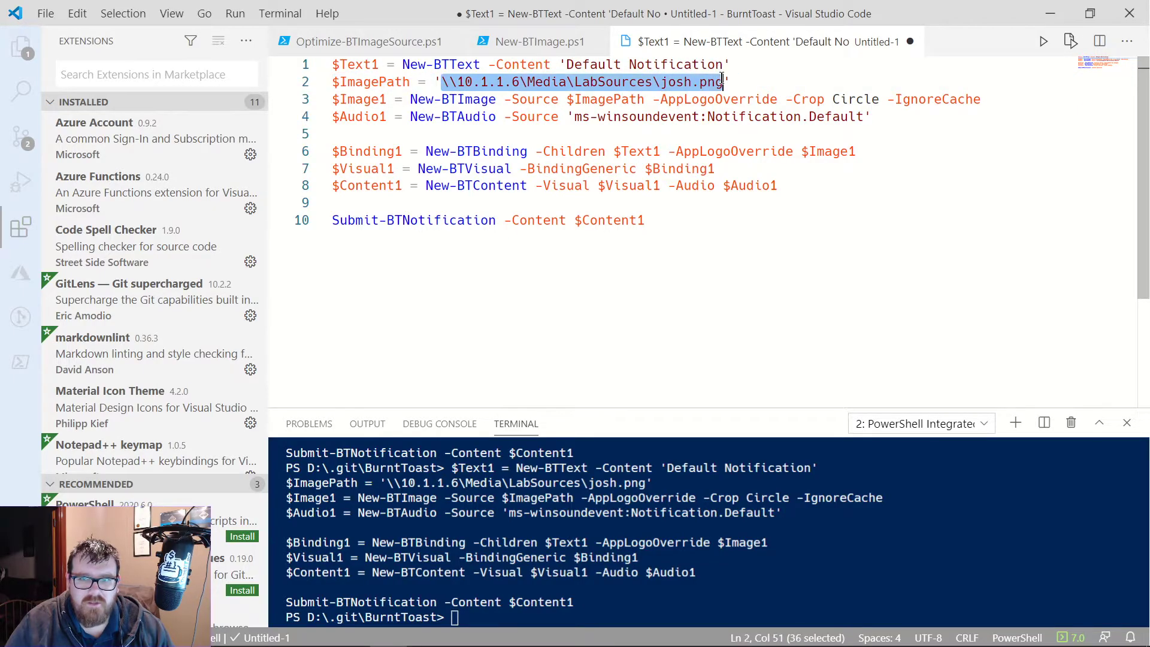
key("ctrl+v")
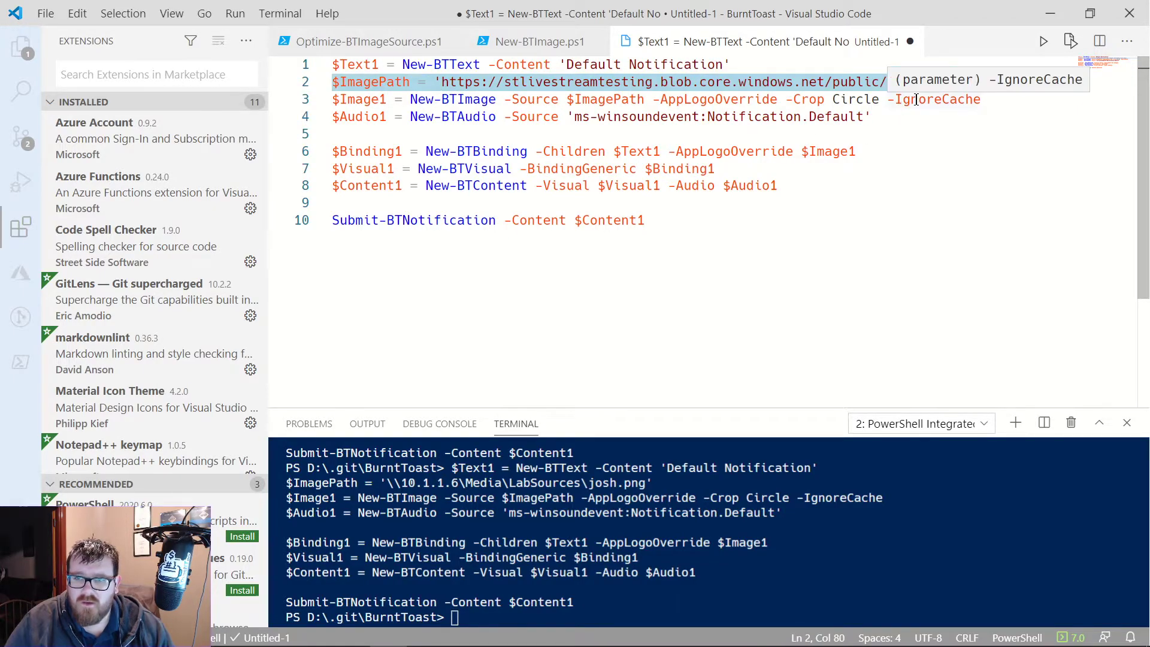
Remove the -IgnoreCache parameter from the New-BTImage line and run the whole script.
double_click(935, 100)
key("BackSpace")
key("BackSpace")
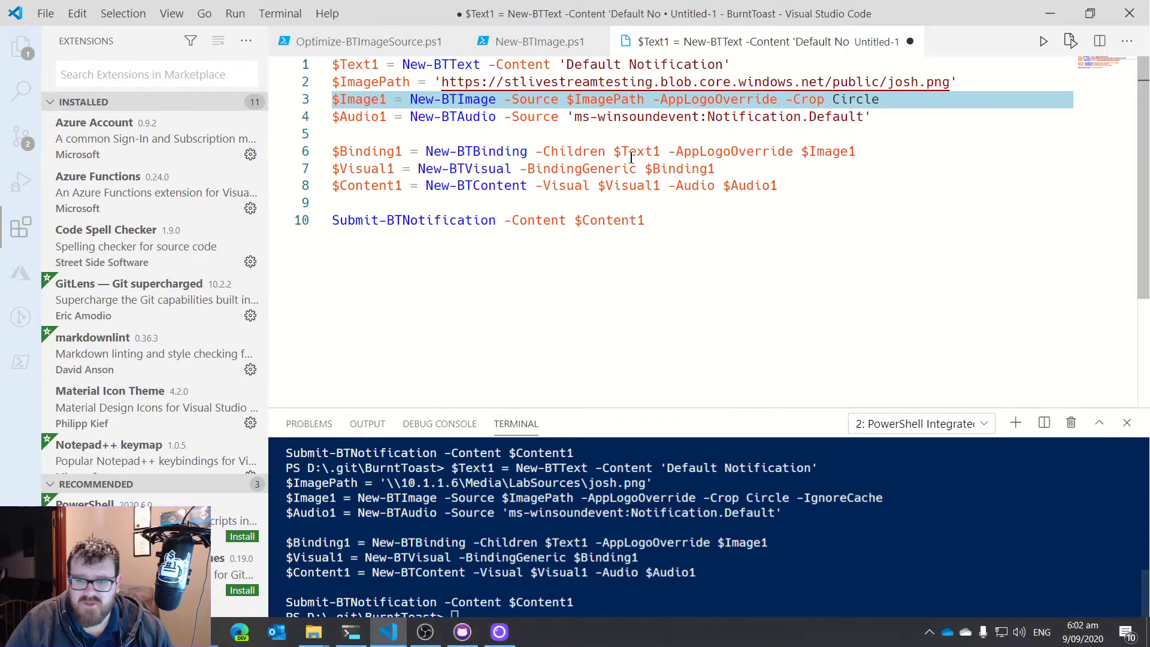
left_click_drag(690, 228, 222, 47)
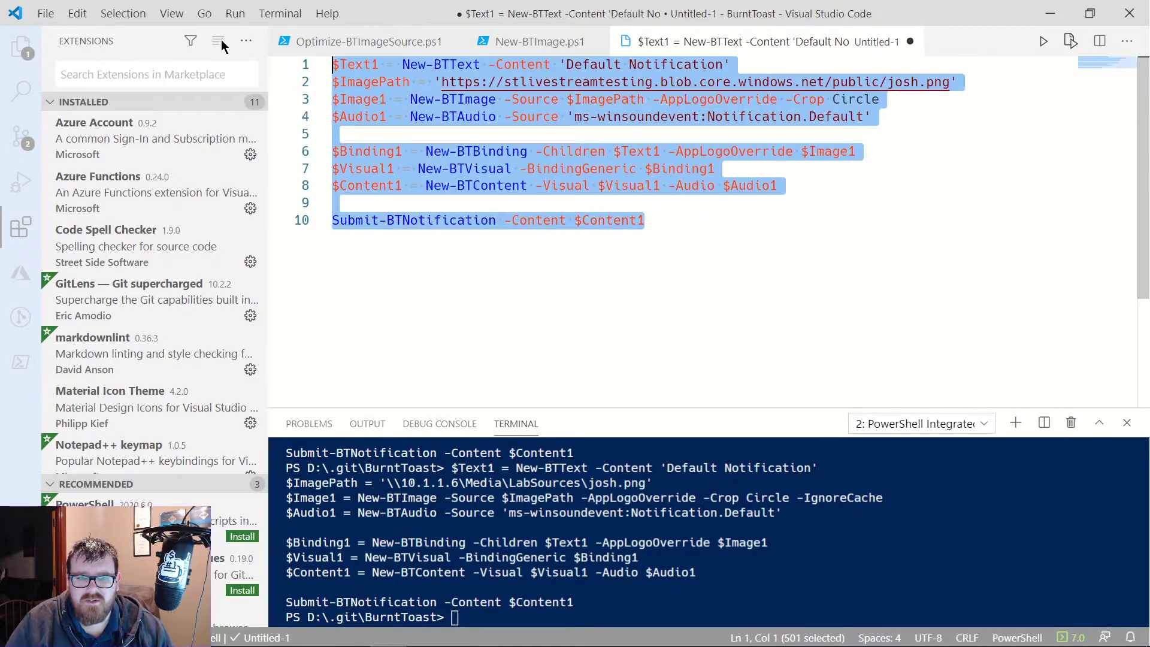
key("F8")
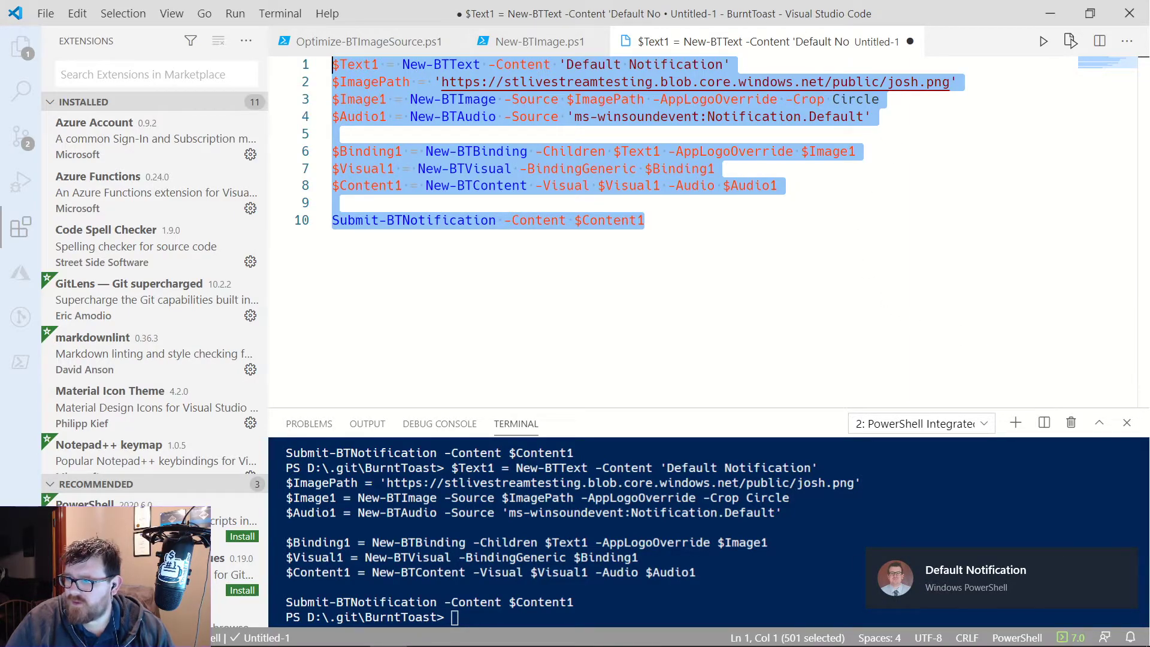
Switch to the LabSources folder in File Explorer and rename the josh PNG file as josh-old.
key("alt+Tab")
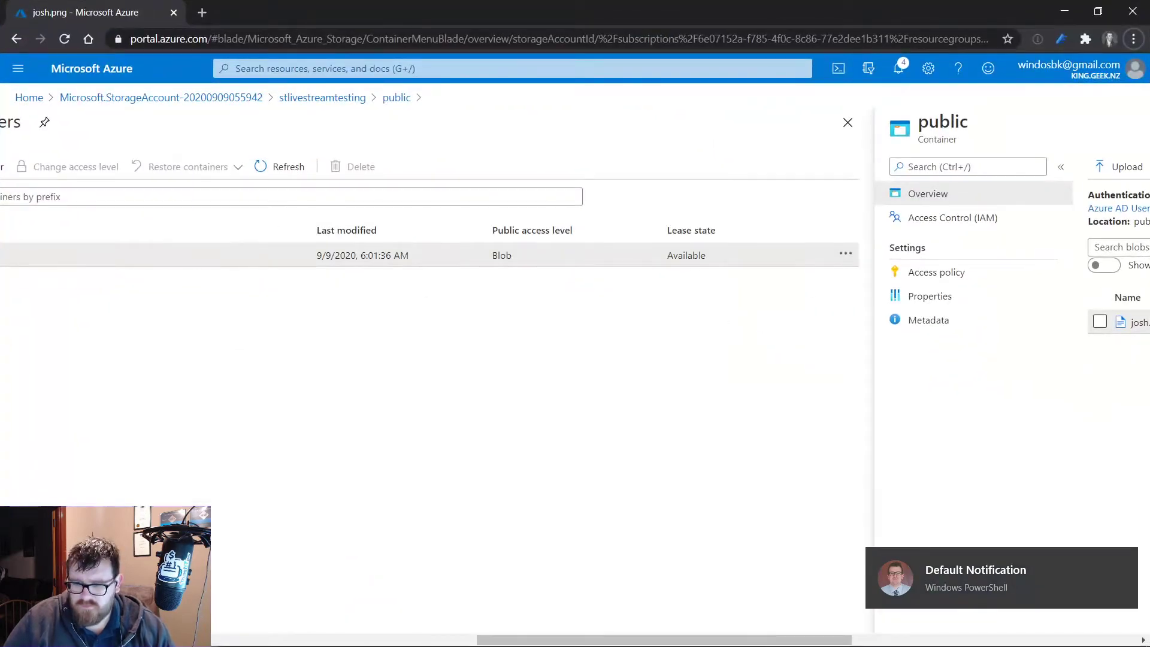
key("alt+Tab")
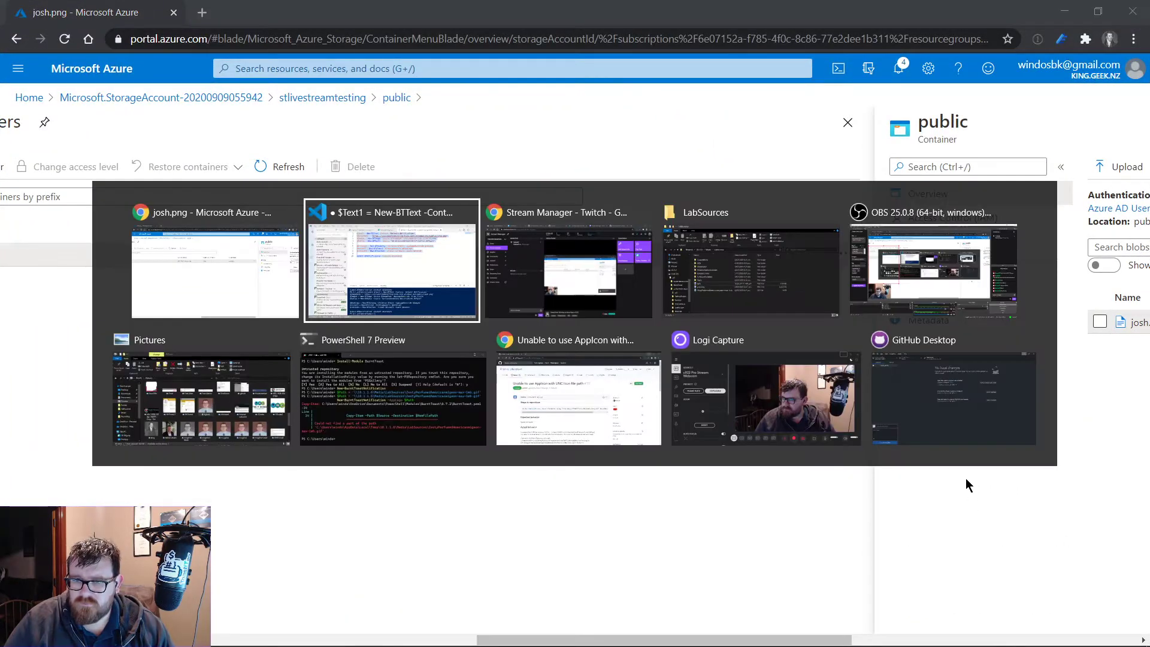
key("alt+Tab")
key("alt+Tab")
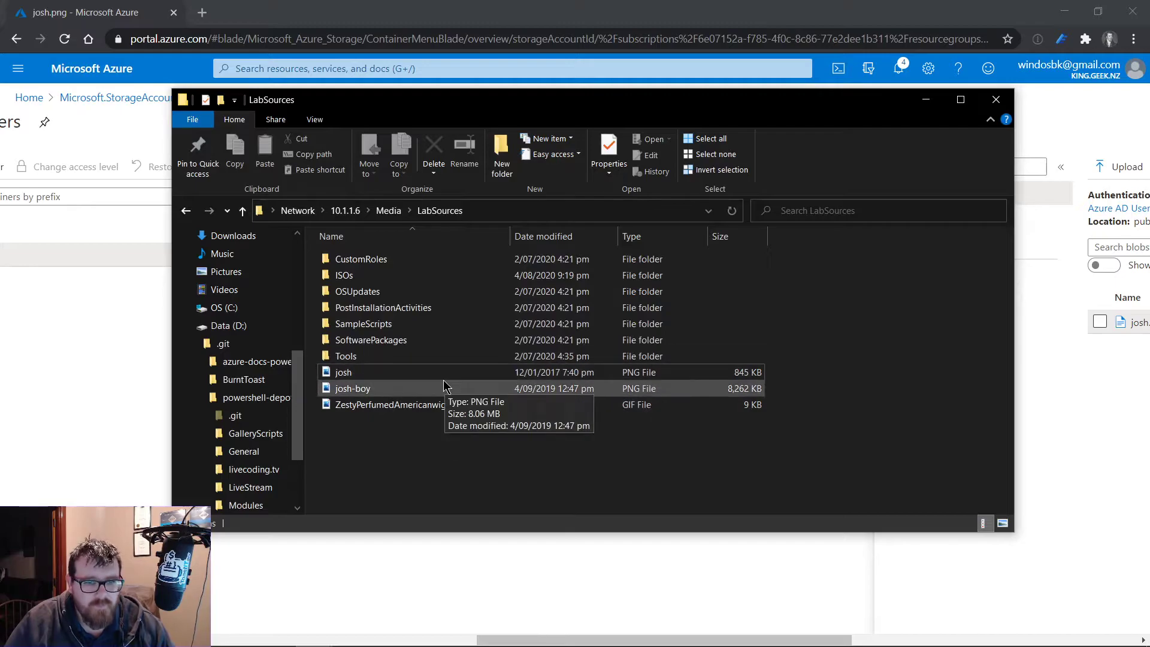
left_click(438, 368)
key("F2")
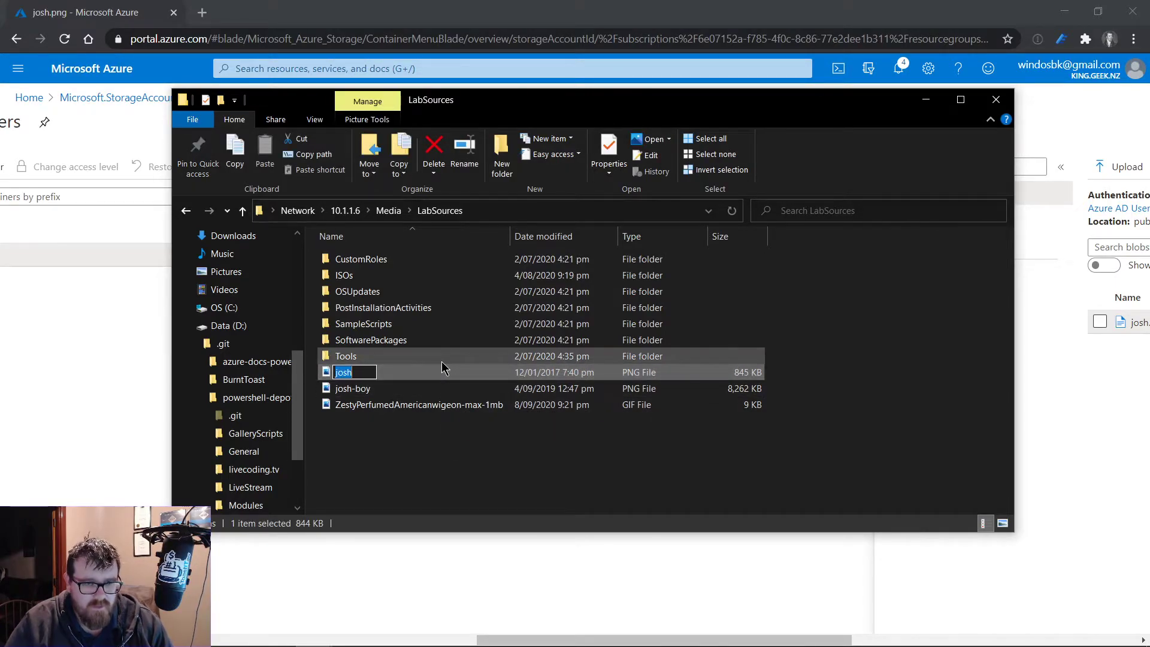
key("End")
type("-old")
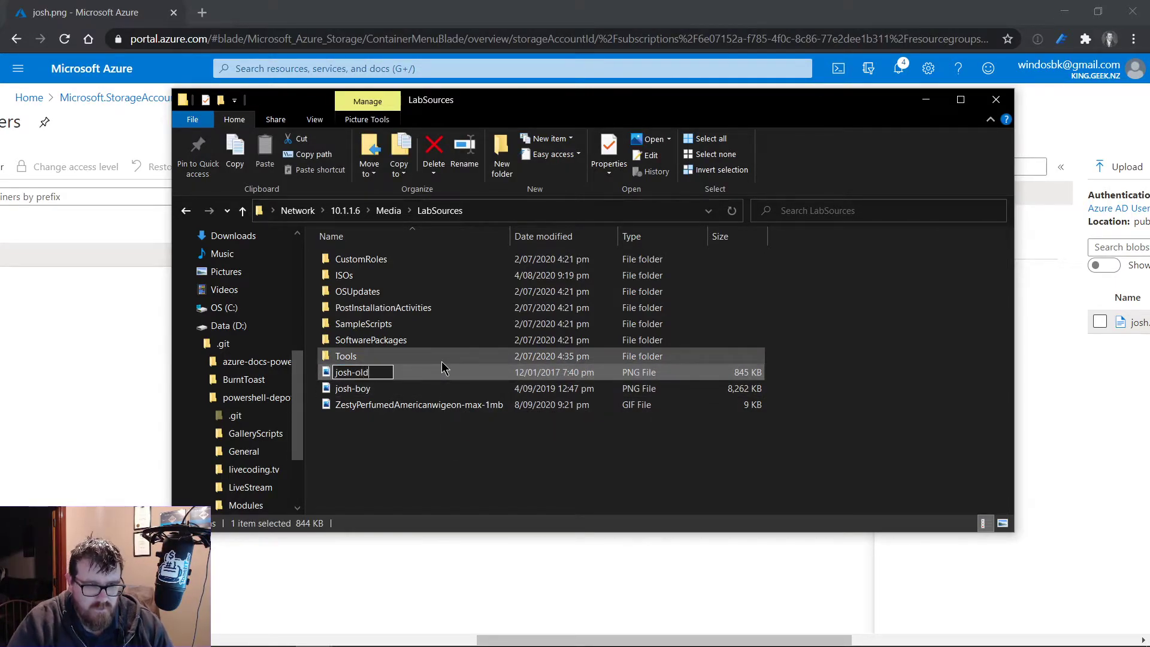
key("Return")
Rename the josh-boy PNG file as josh and minimize the LabSources window.
key("Up")
key("F2")
key("End")
key("BackSpace")
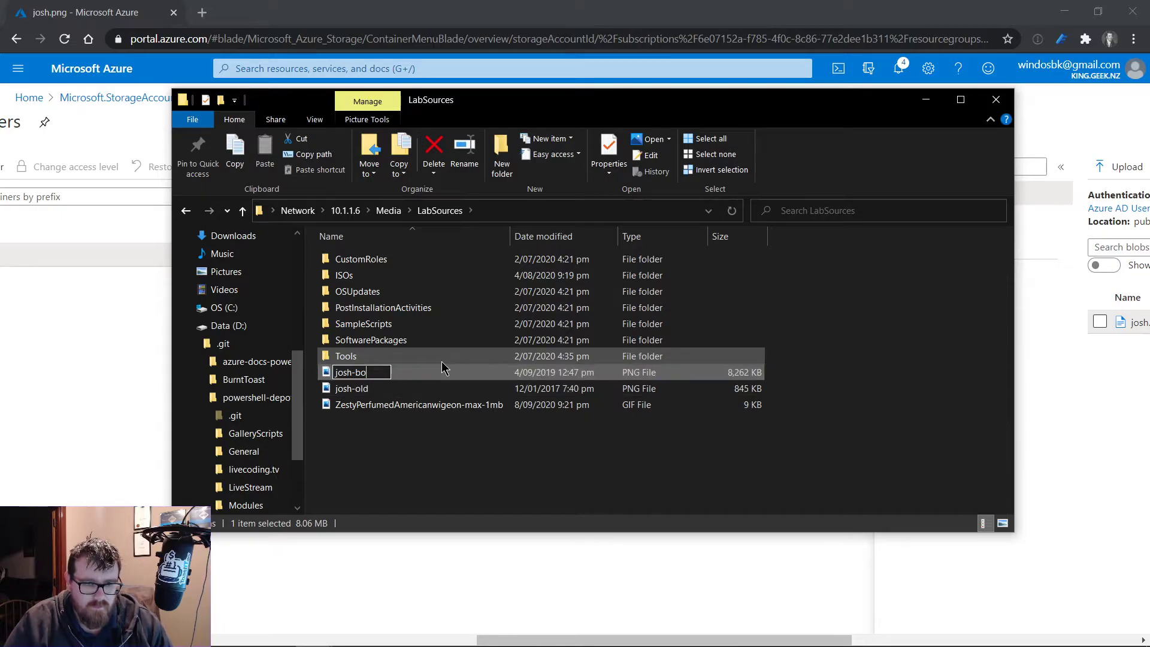
key("BackSpace")
key("BackSpace")
key("BackSpace")
key("Return")
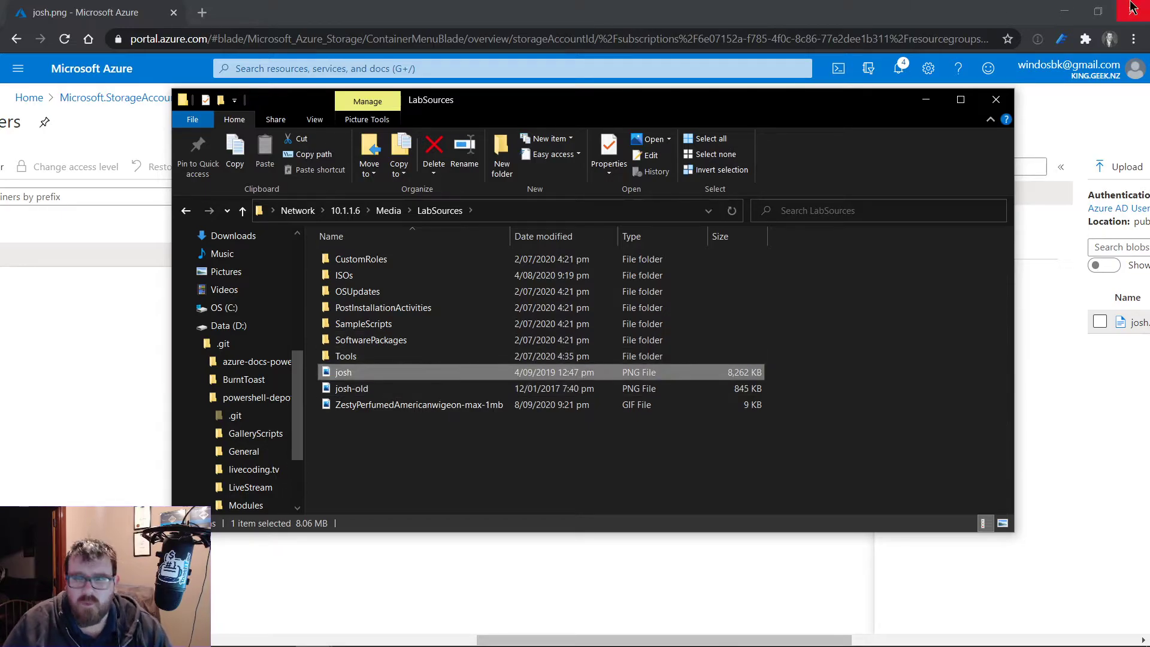
left_click(927, 100)
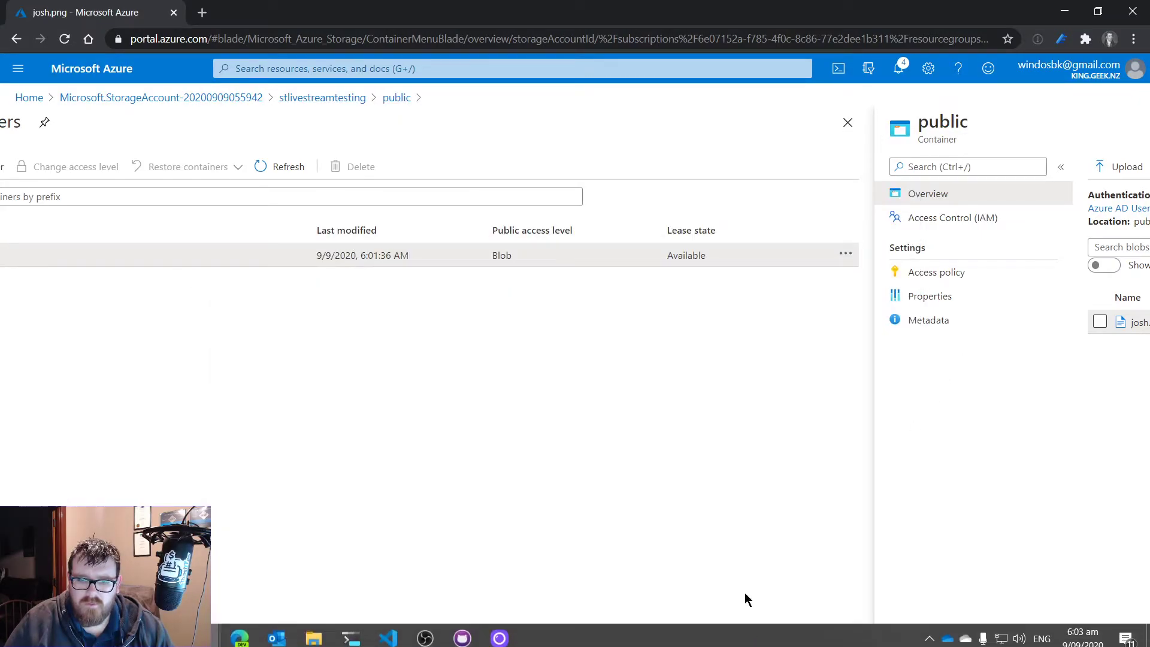
Upload the replacement josh.png from the LabSources folder to the public container, overwriting the existing file.
left_click_drag(755, 640, 1041, 641)
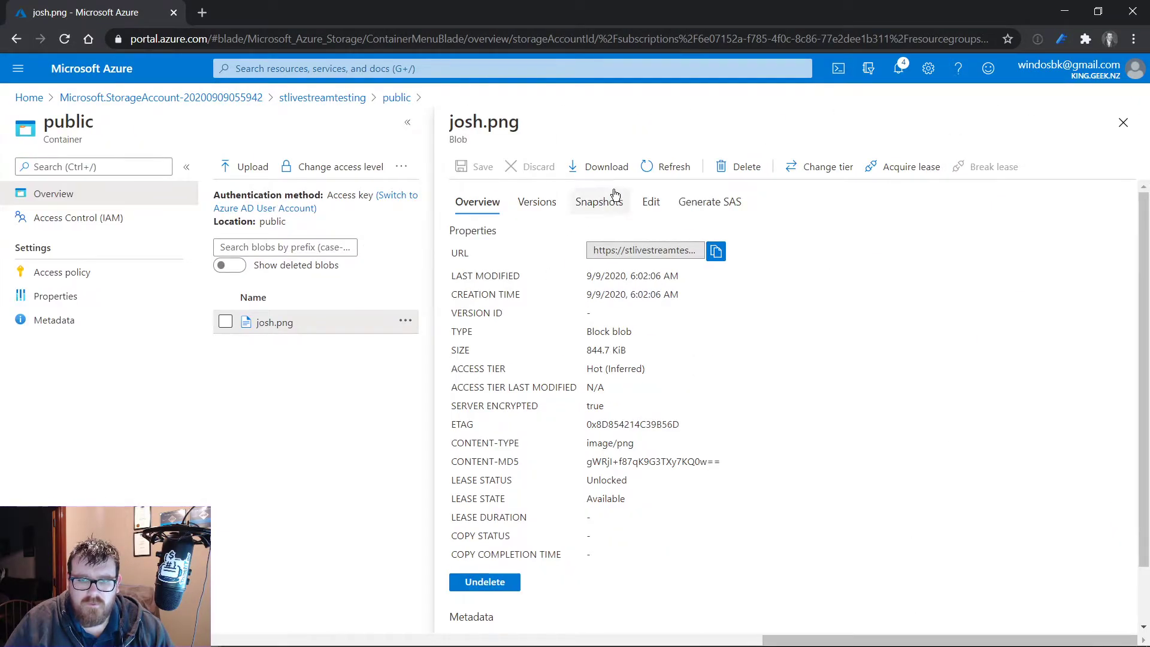
left_click(1124, 122)
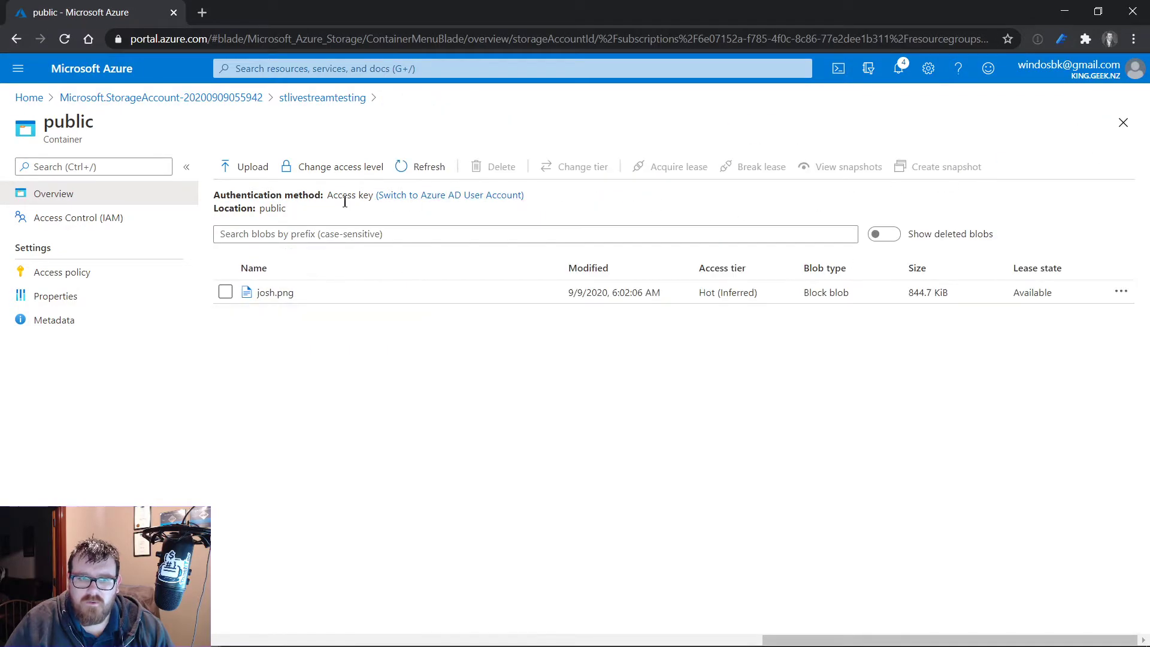
left_click(247, 166)
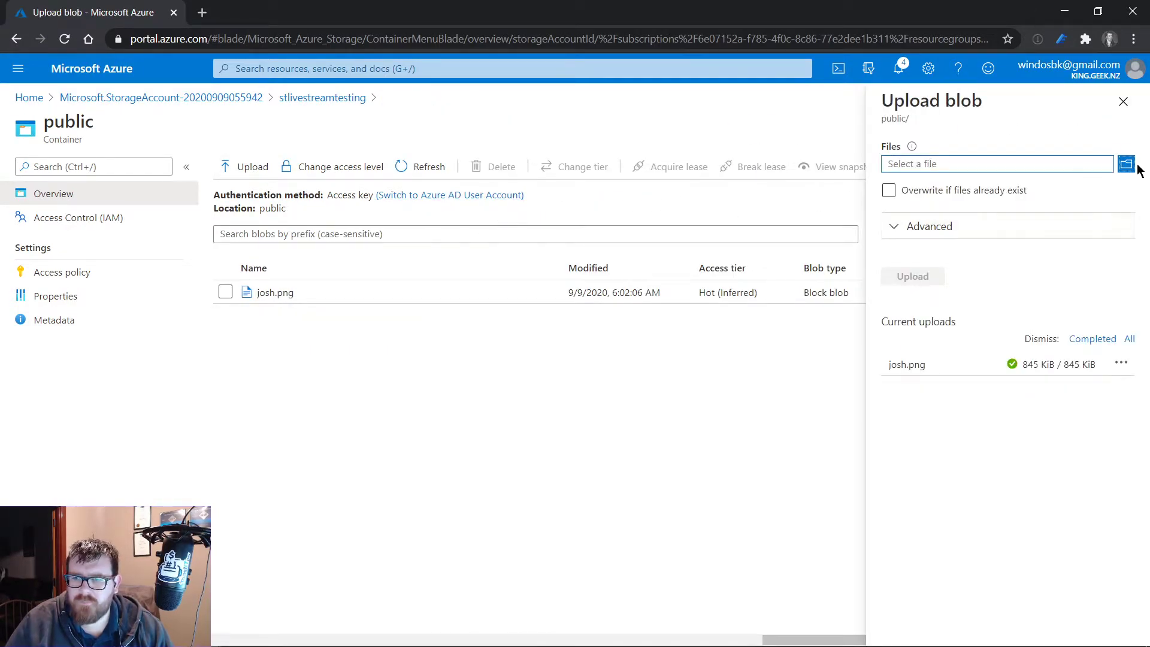
left_click(1127, 166)
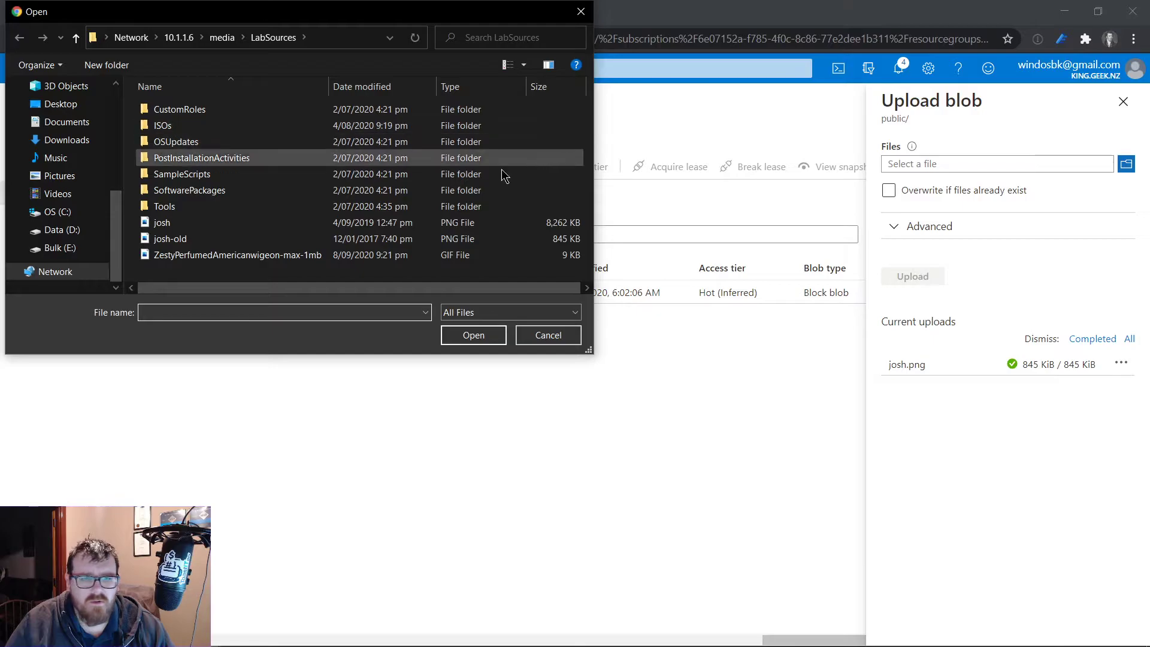
double_click(170, 222)
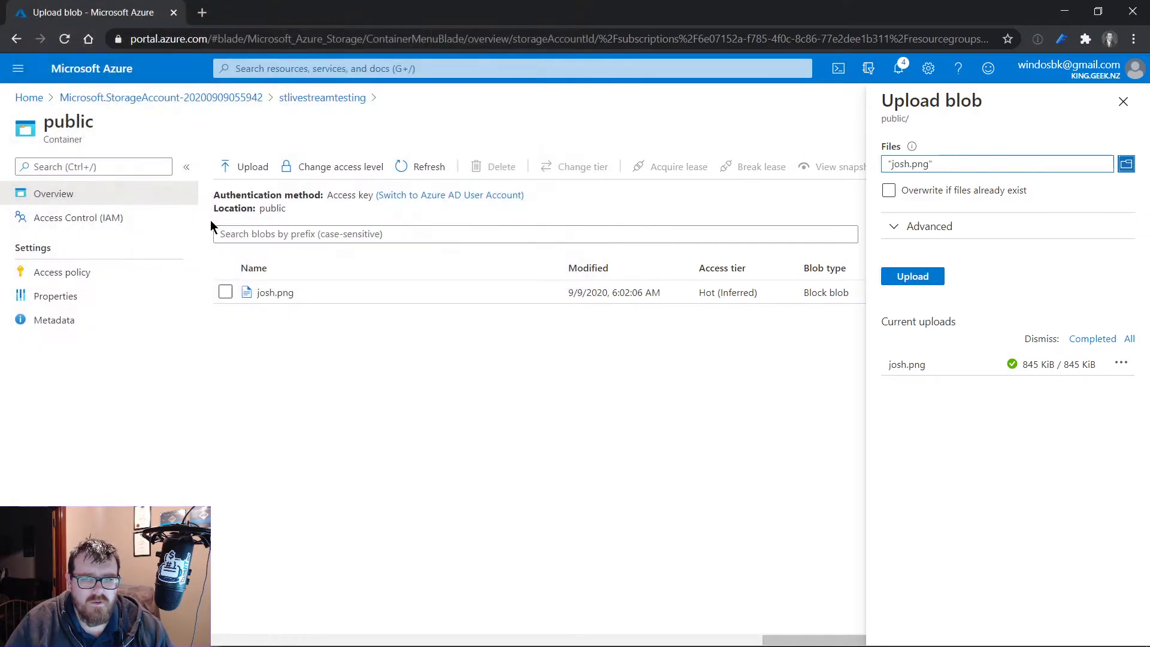
left_click(923, 208)
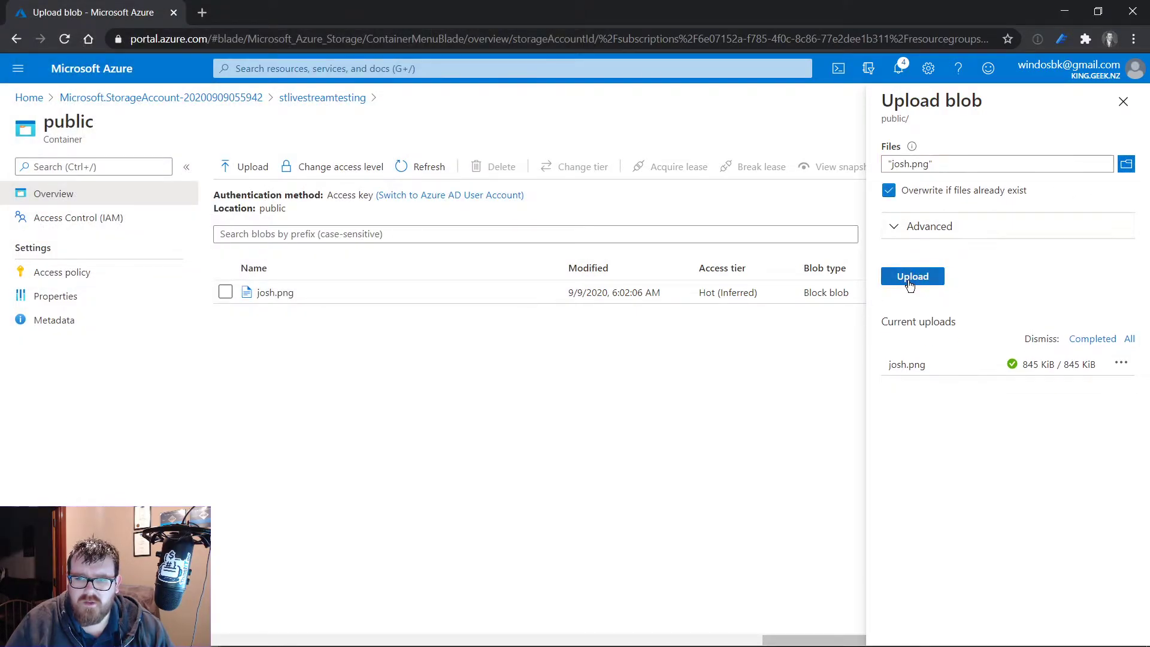
left_click(912, 277)
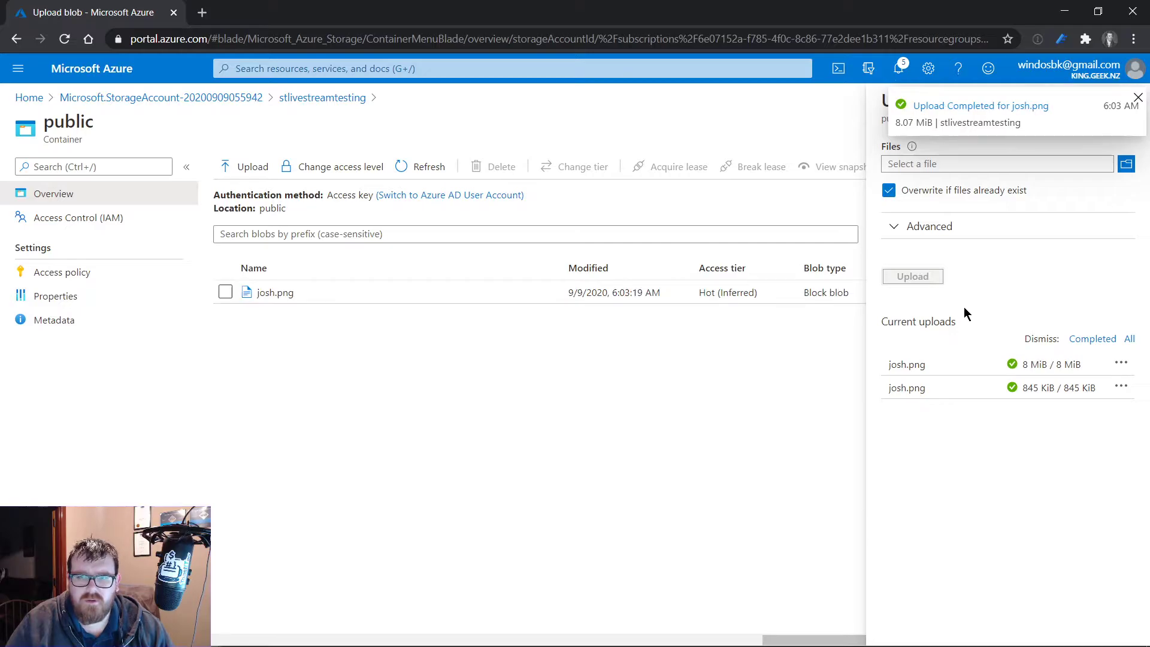
left_click(1137, 100)
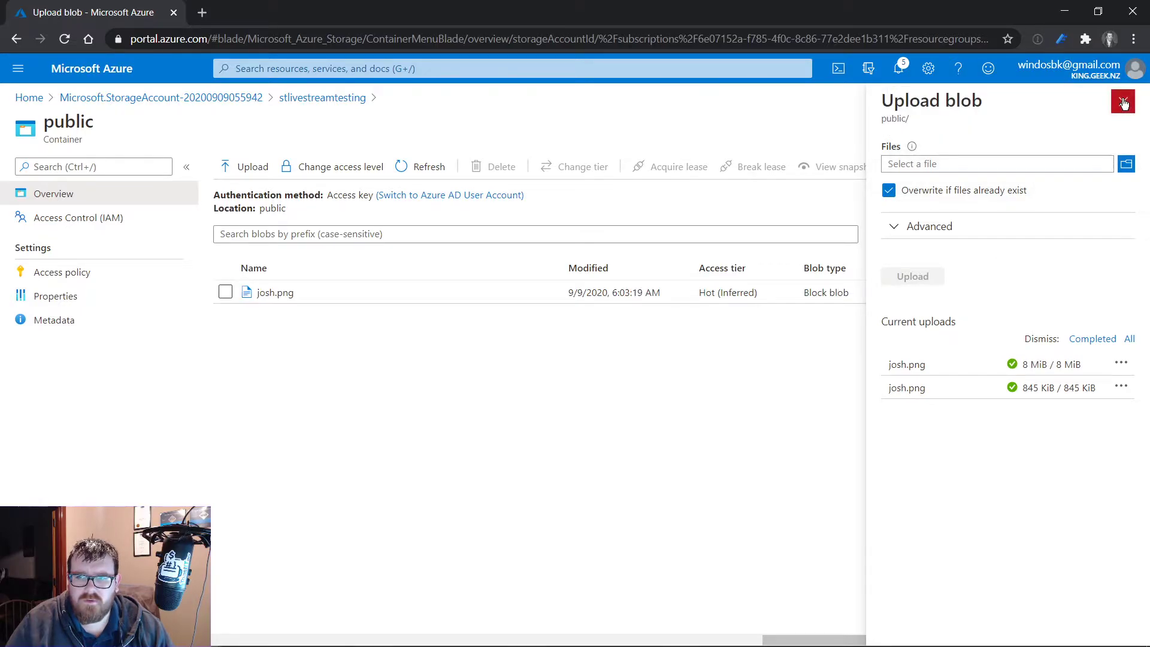
left_click(1122, 103)
Copy the josh.png blob's URL, view the hosted image in a new browser tab, and close that tab.
left_click(417, 291)
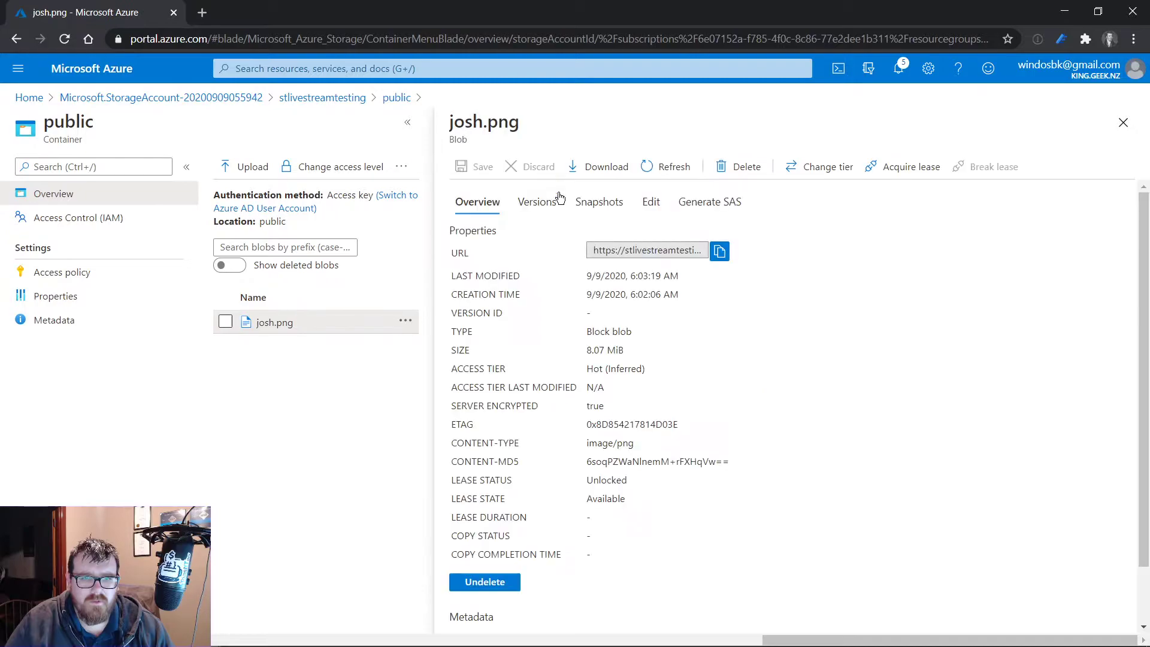
left_click(719, 252)
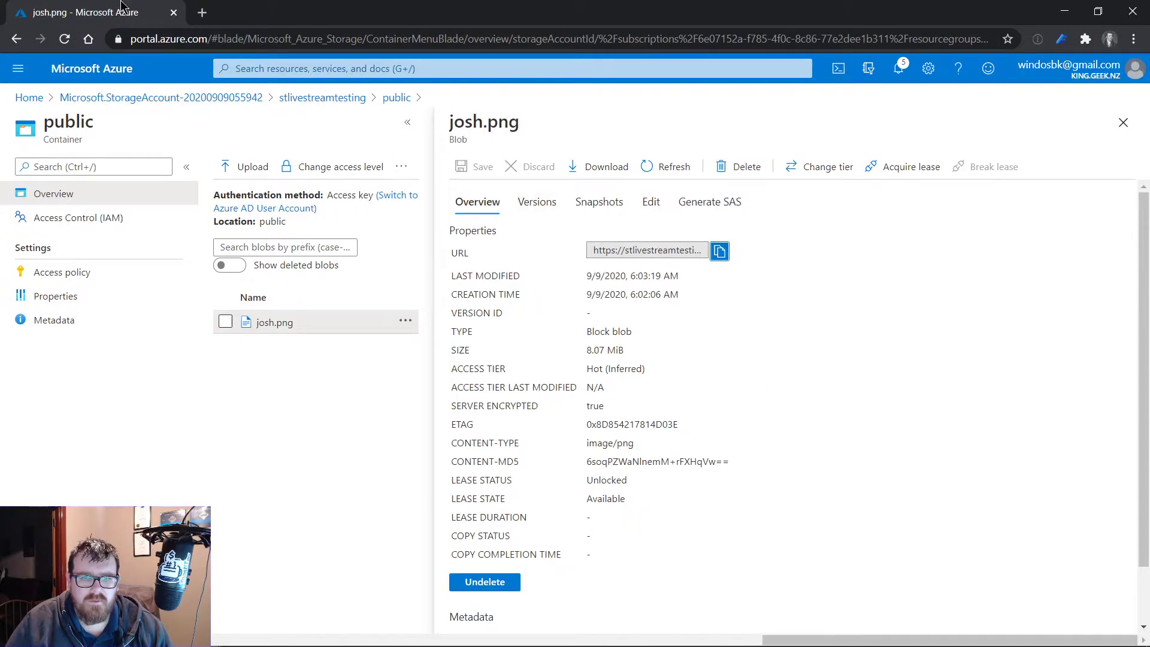
left_click(202, 12)
key("ctrl+v")
left_click(448, 67)
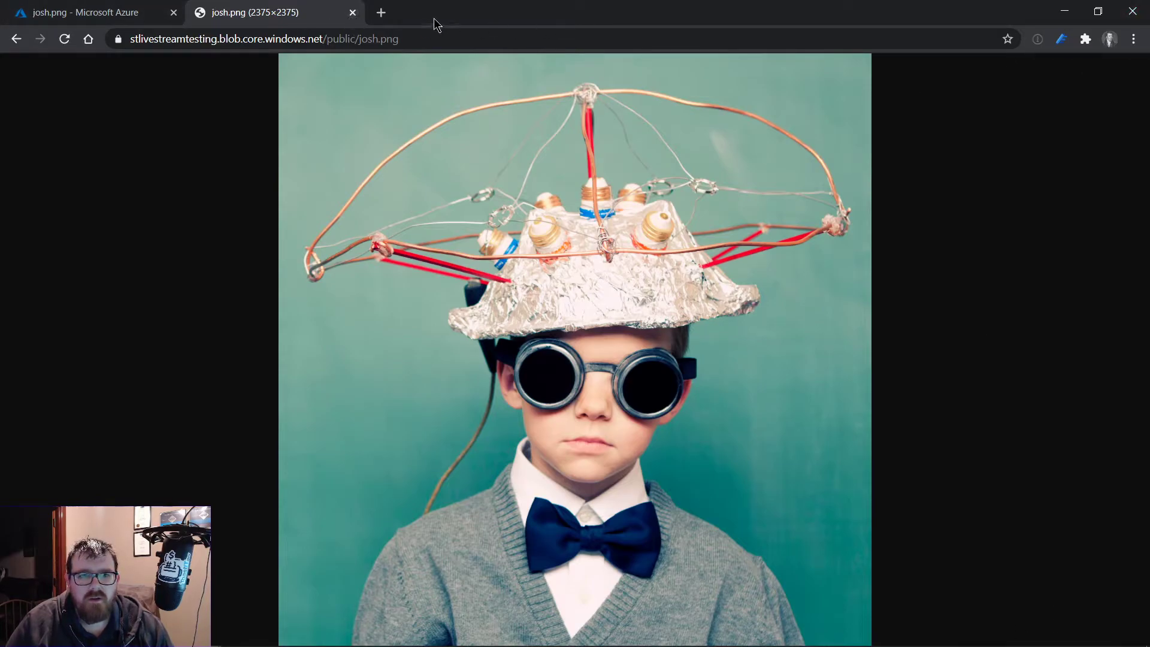
left_click(353, 13)
Switch back to Visual Studio Code and append -IgnoreCache to the New-BTImage line of the script.
left_click(1062, 14)
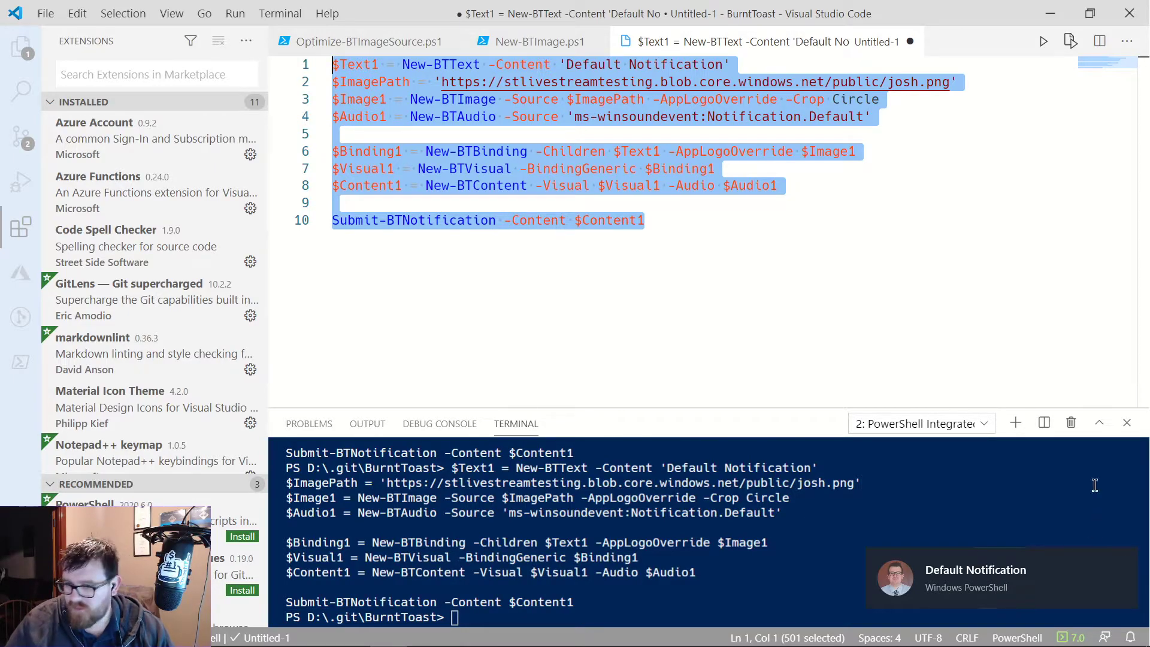
left_click(848, 187)
left_click(934, 102)
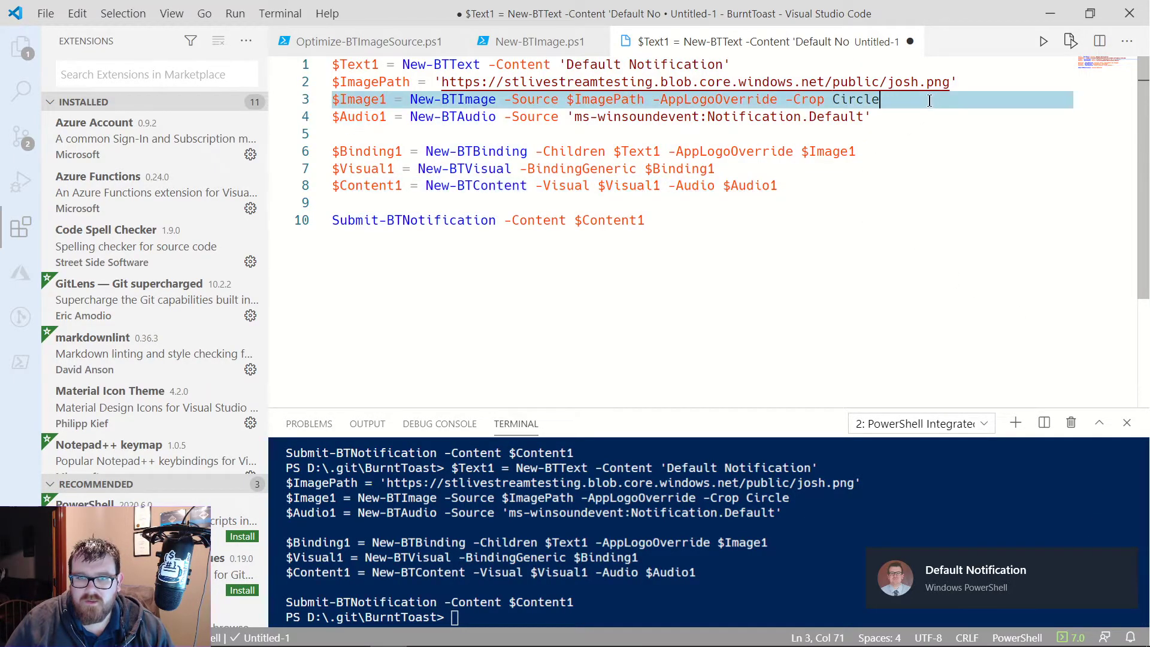
type("-IgnoreCache")
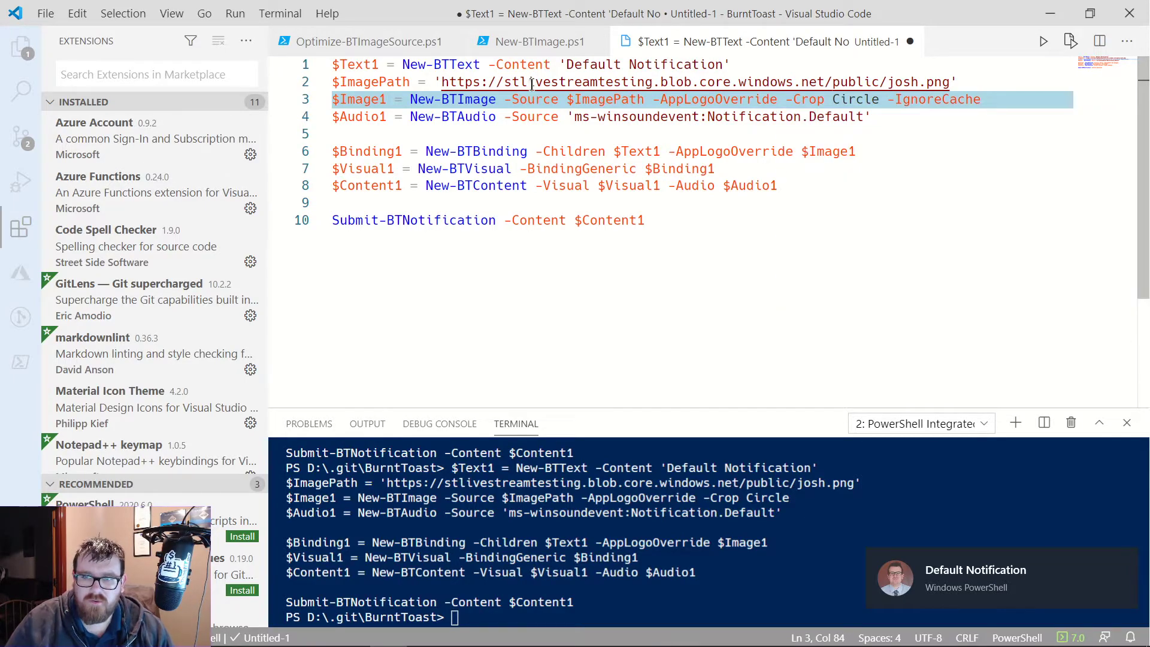
Dismiss the open notification, run the whole script, and check the image in the notification it produces.
mouse_move(1131, 563)
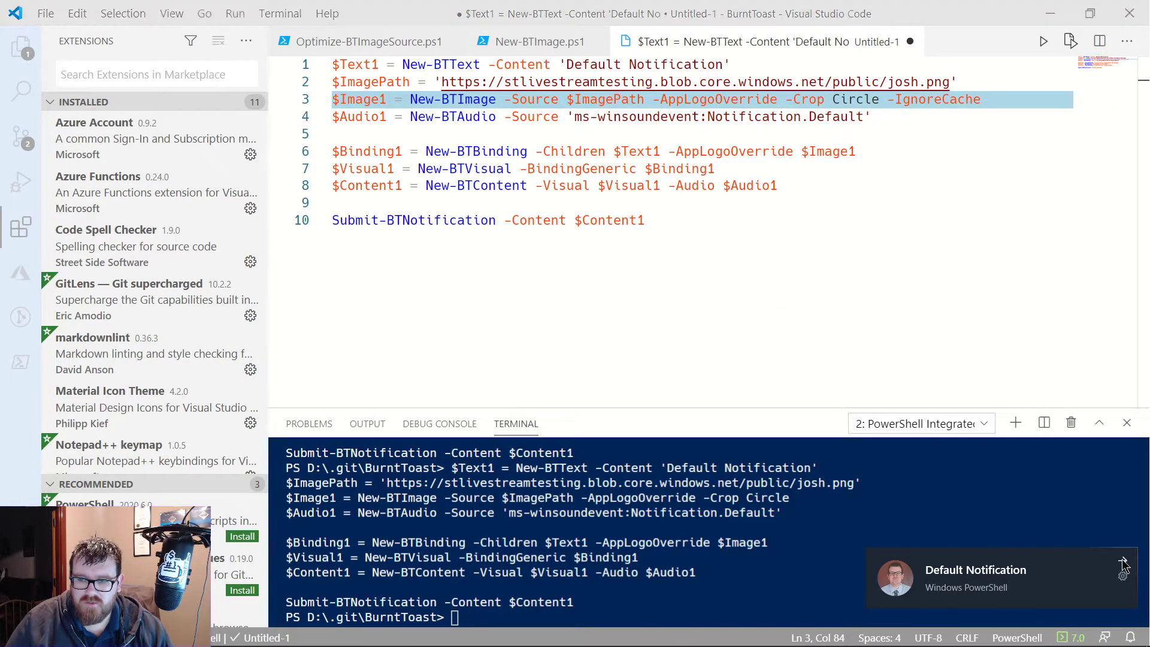
left_click_drag(784, 238, 108, 22)
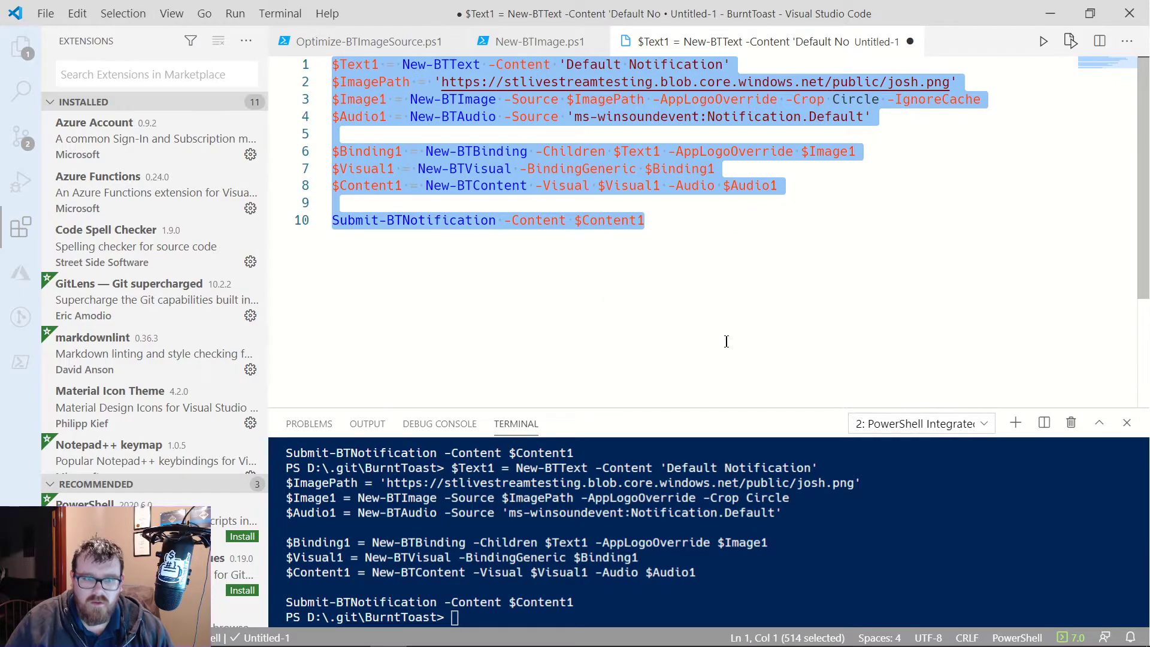
key("F8")
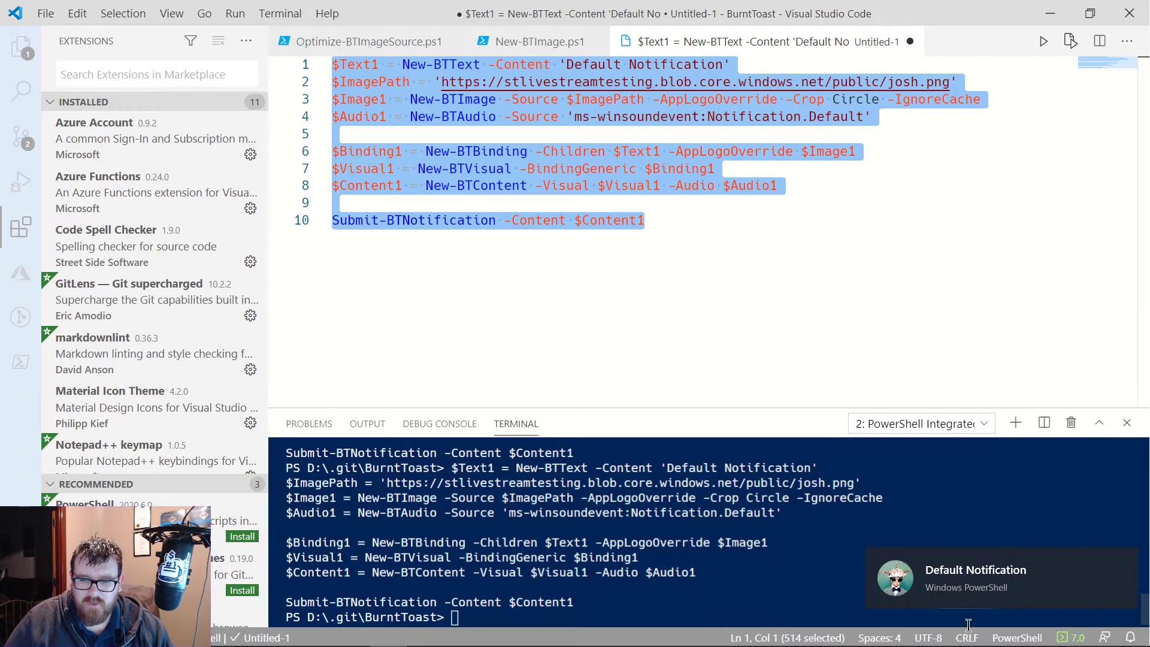
mouse_move(875, 590)
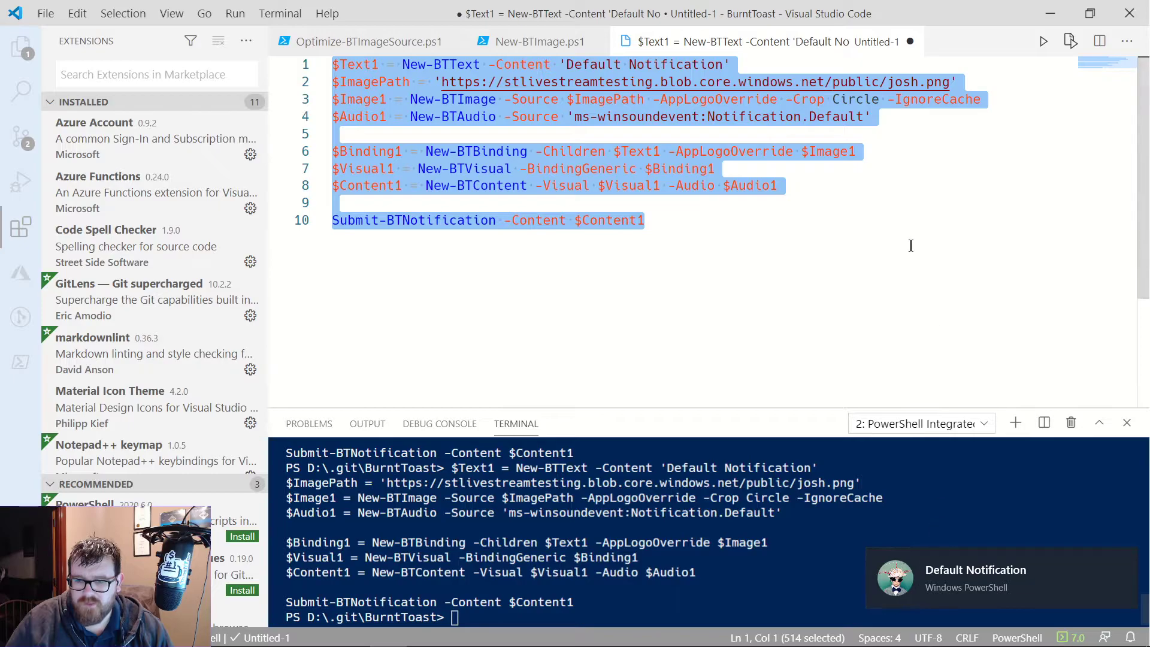
left_click(855, 241)
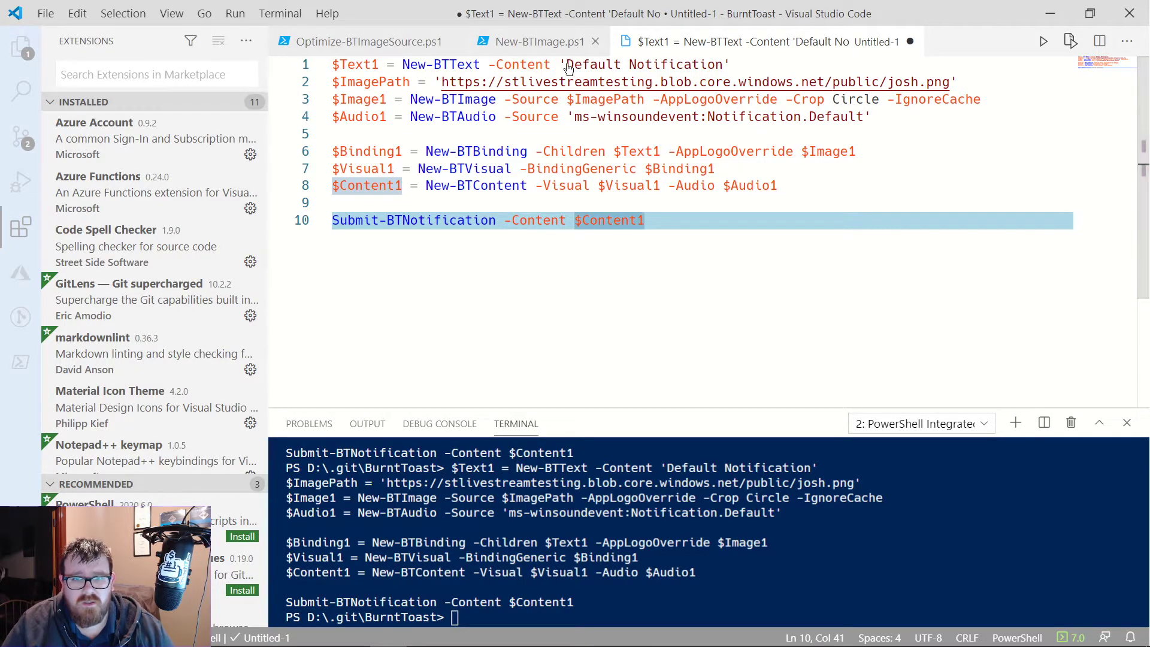
Stage the changes to Optimize-BTImageSource.ps1 and New-BTImage.ps1 in source control and start the commit message.
left_click(20, 44)
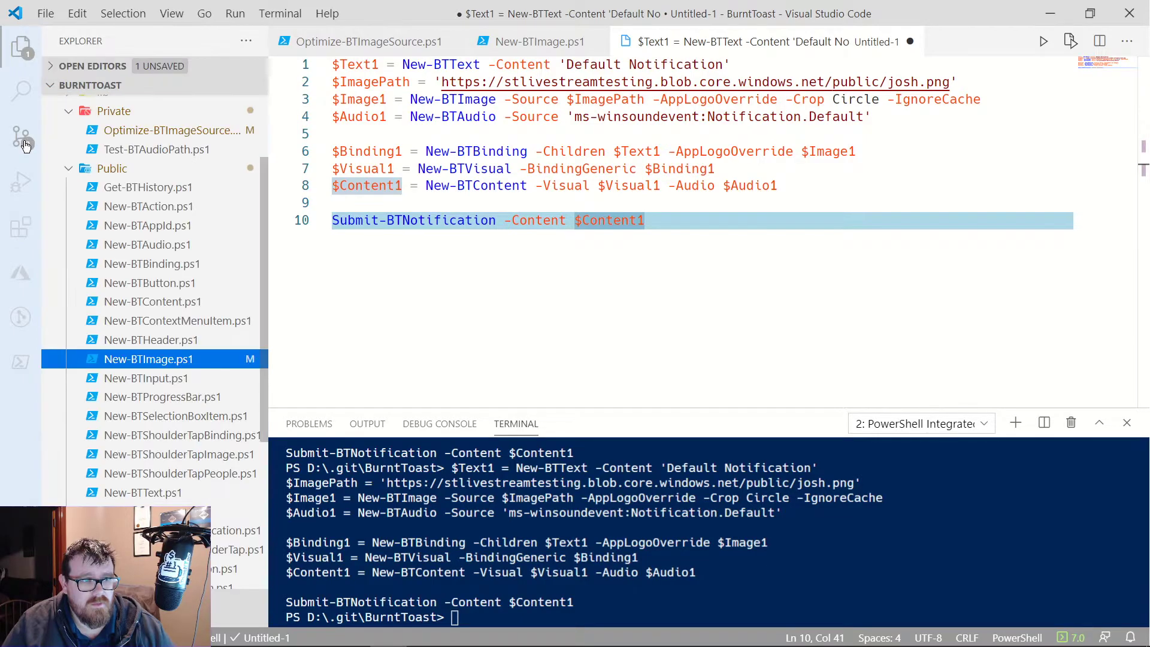
left_click(21, 137)
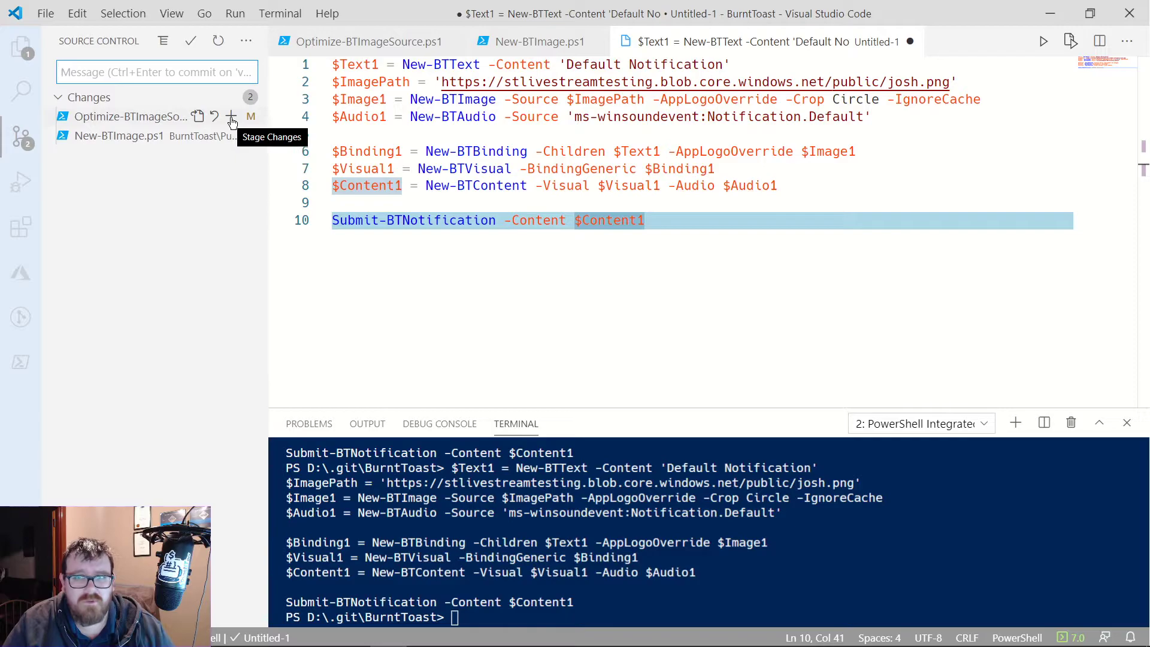
left_click(232, 117)
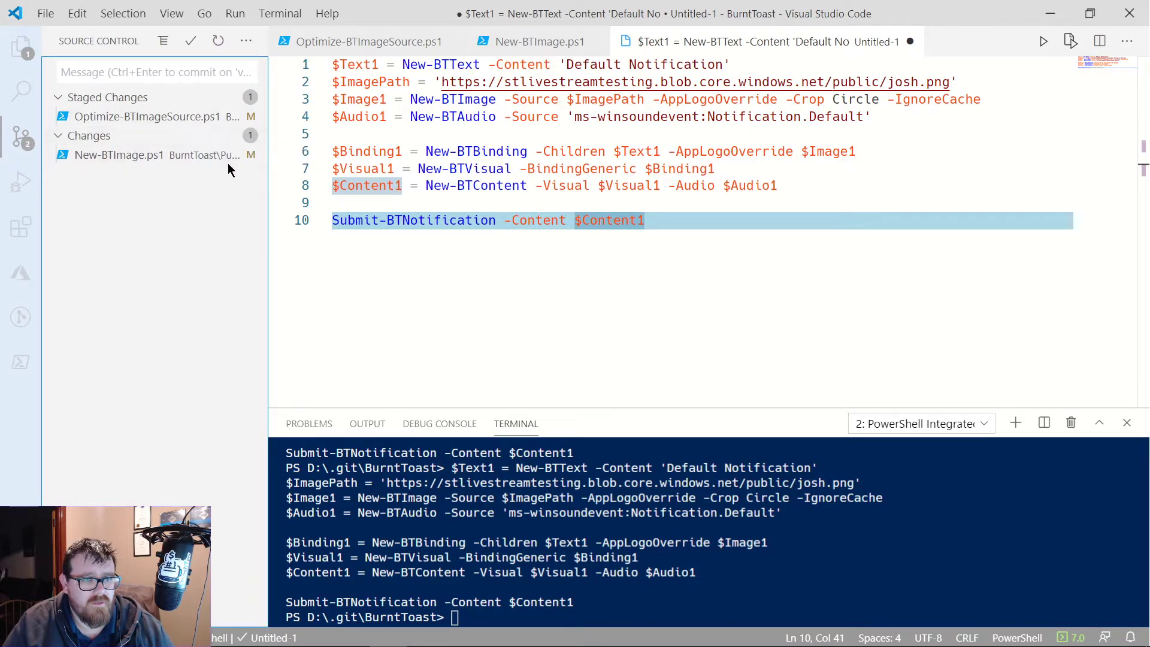
left_click(231, 156)
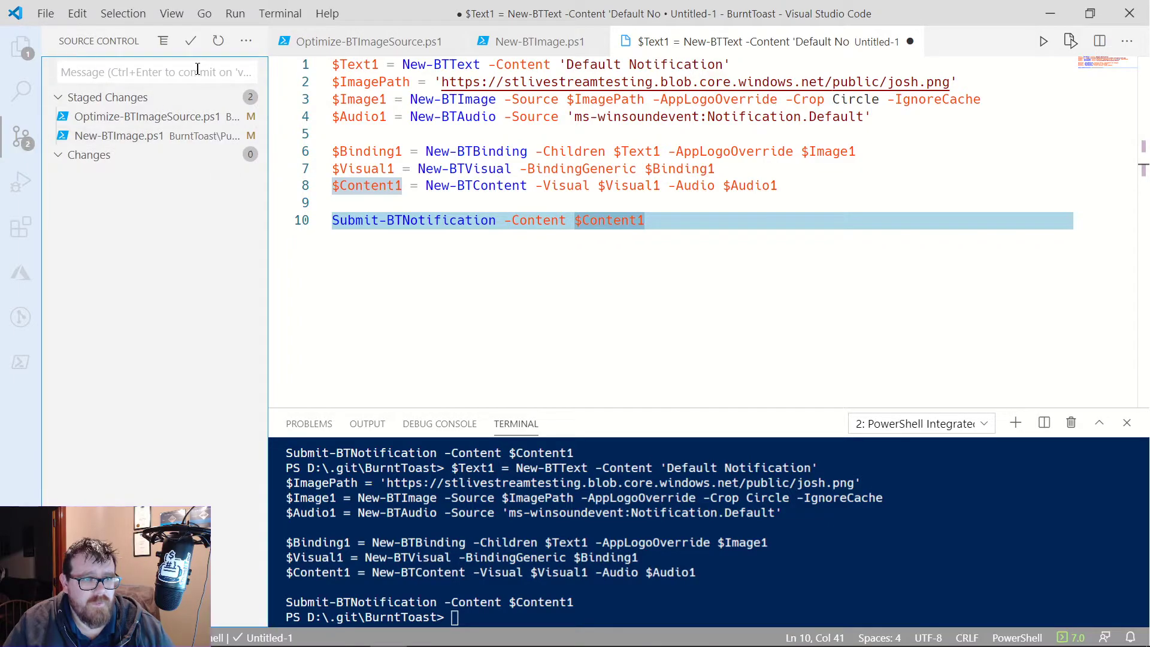
left_click(197, 70)
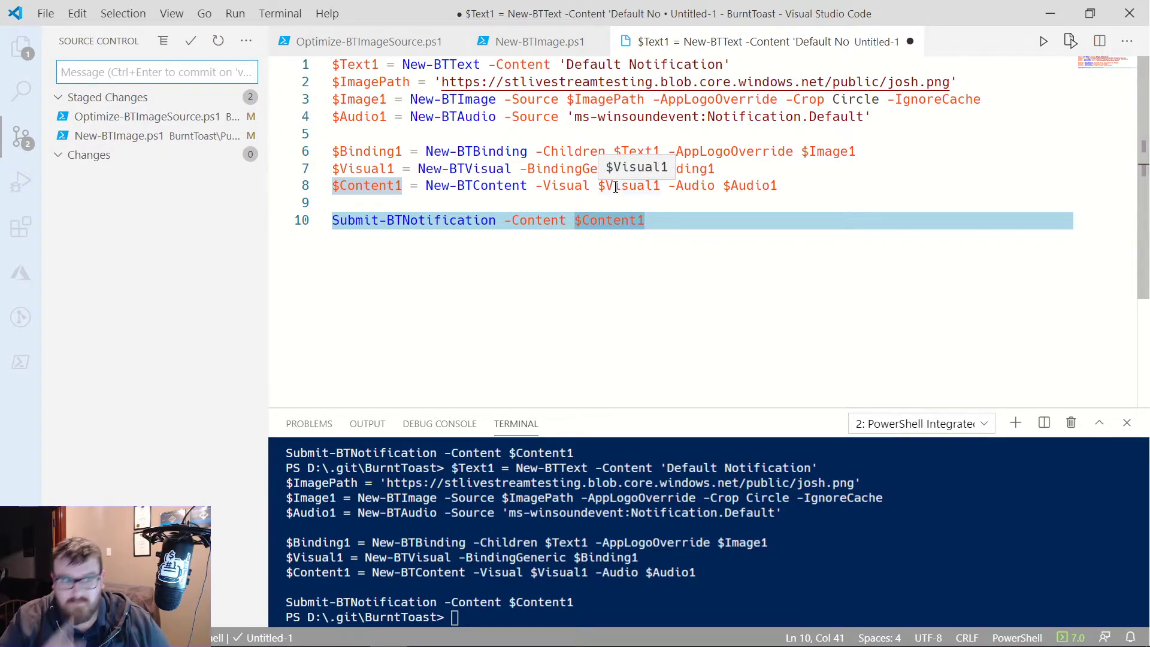